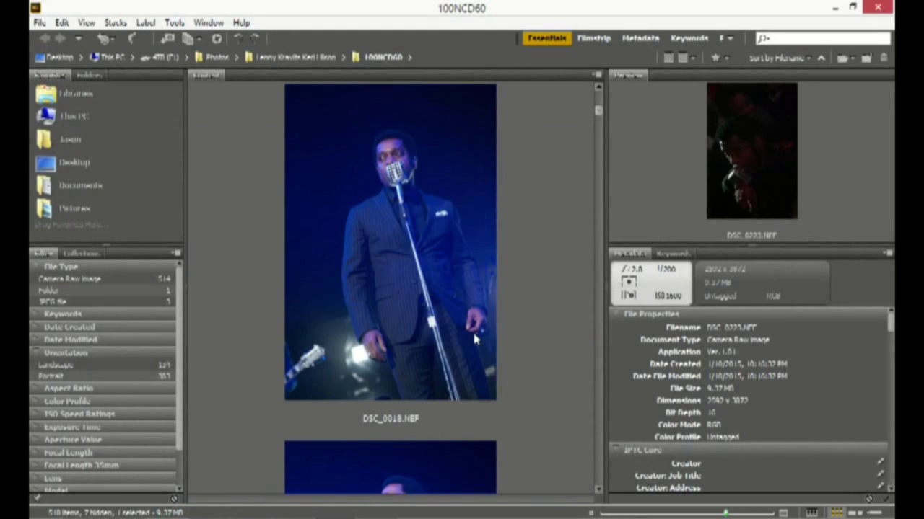
# Step: Scroll the Bridge Content panel down and select the hatted guitarist photo DSC_0053.NEF
pyautogui.scroll(-10, 474, 339)
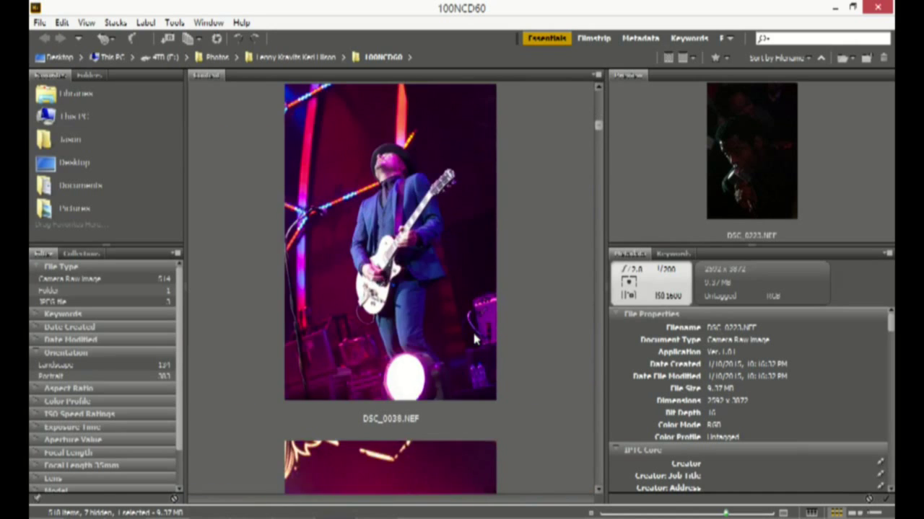
pyautogui.scroll(-8, 472, 330)
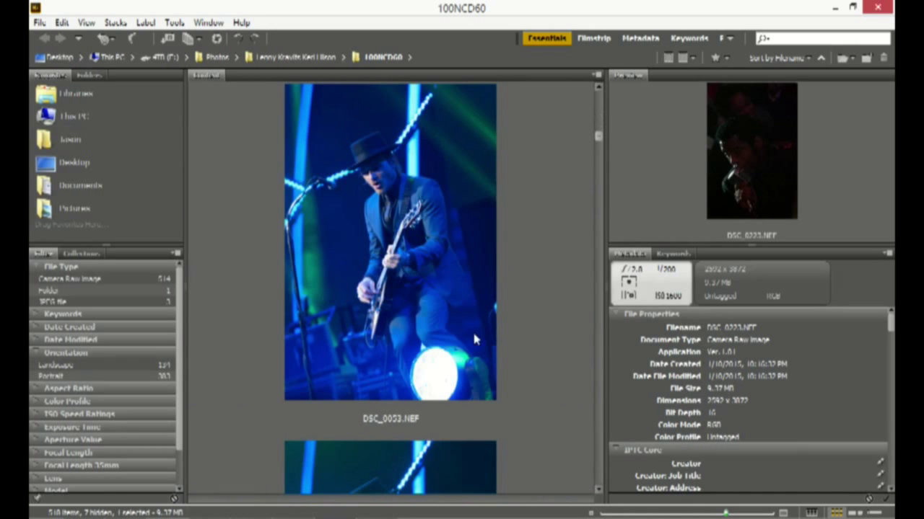
pyautogui.click(376, 277)
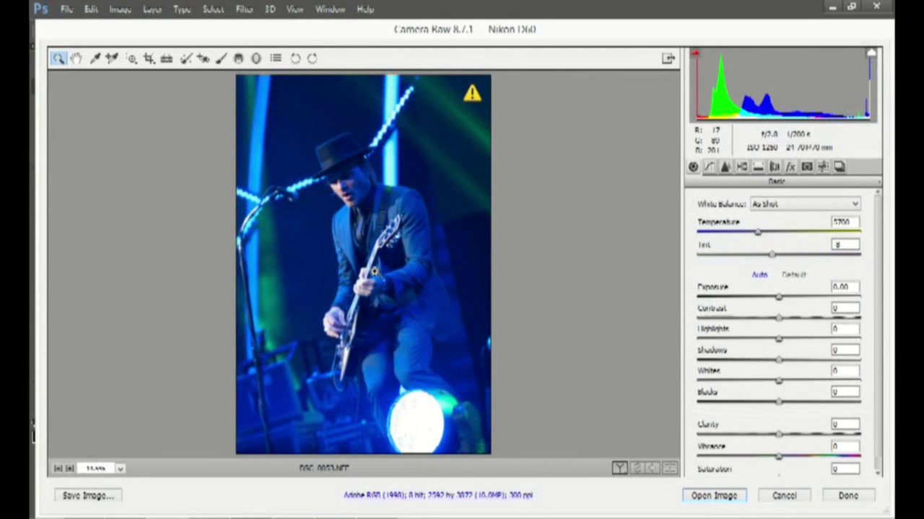
# Step: Switch to Custom white balance and sample neutral spots, ending at Temperature 50000 and Tint 1
pyautogui.click(806, 203)
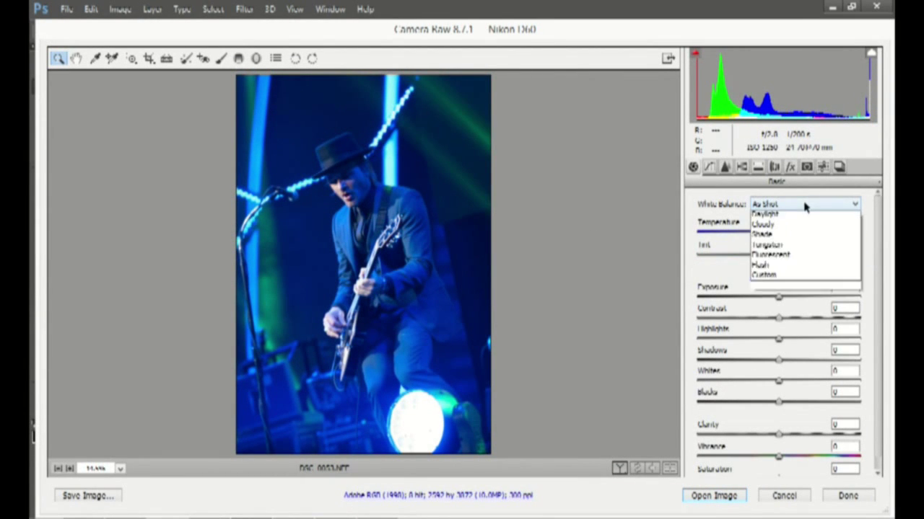
pyautogui.click(777, 299)
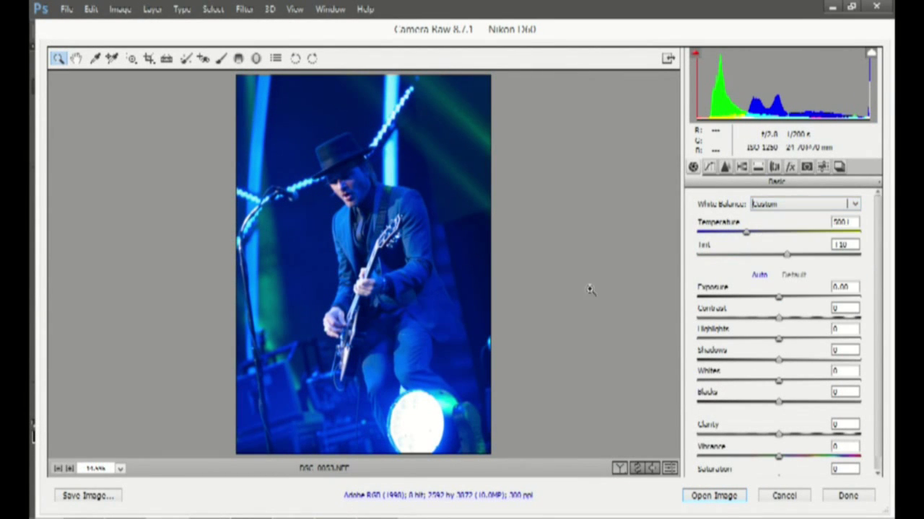
pyautogui.click(96, 58)
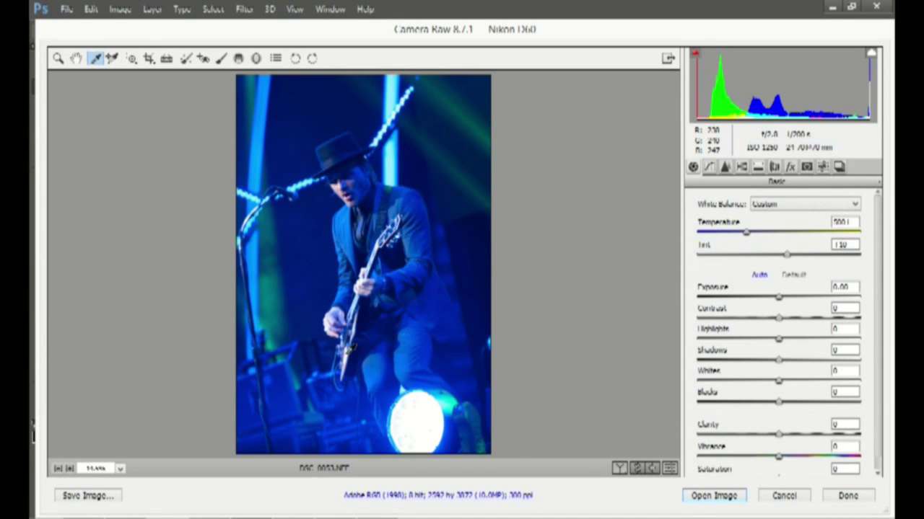
pyautogui.click(350, 349)
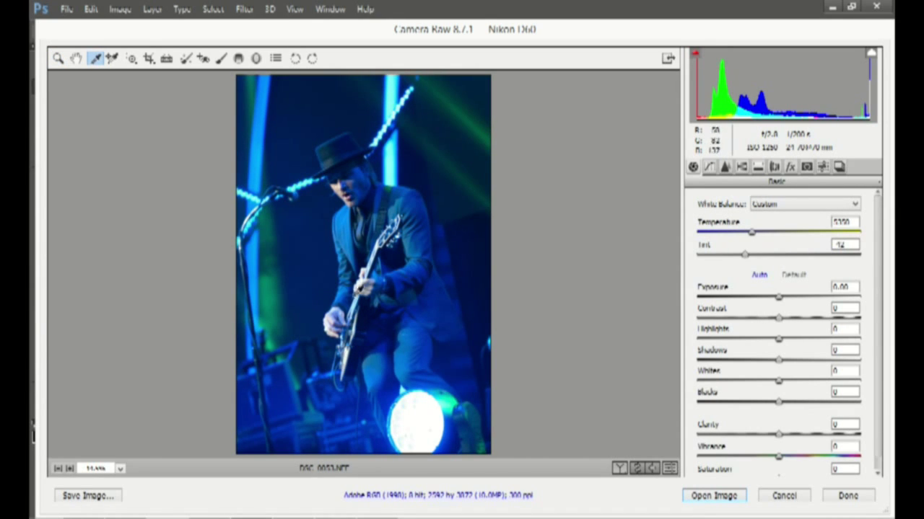
pyautogui.click(354, 233)
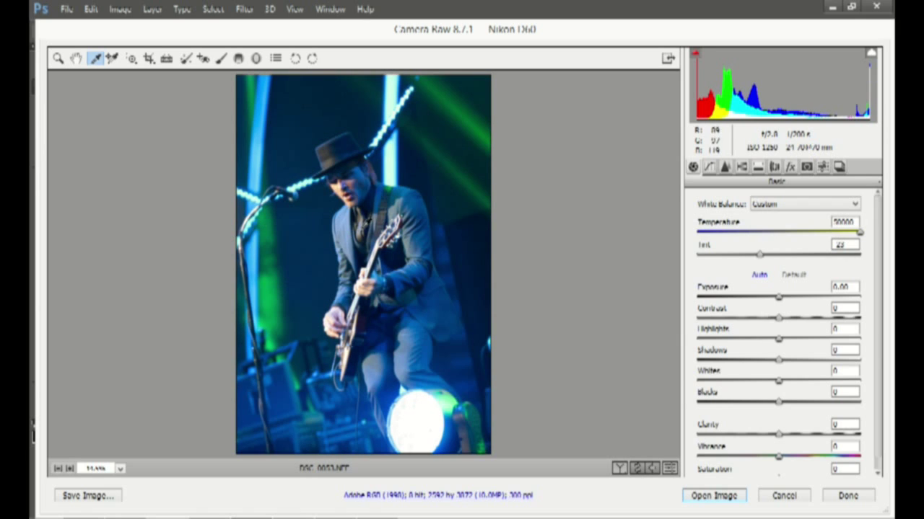
pyautogui.click(364, 228)
pyautogui.click(366, 232)
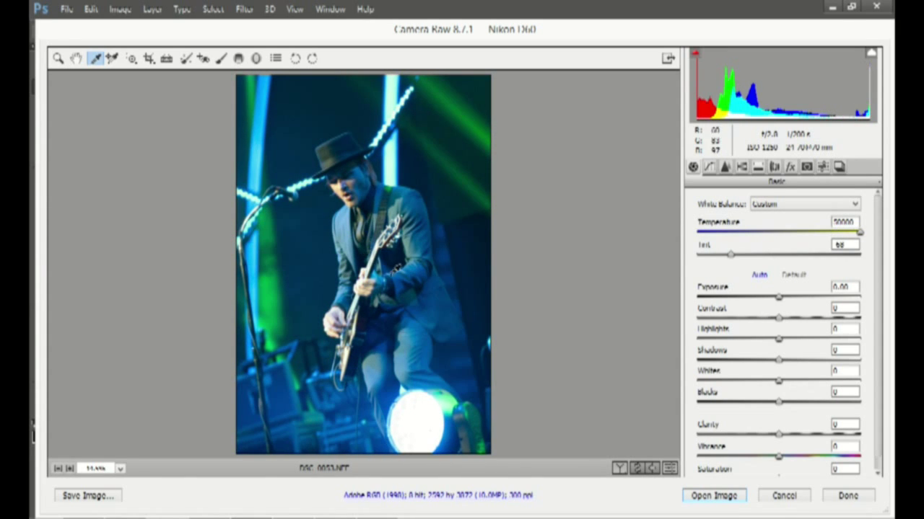
pyautogui.click(394, 260)
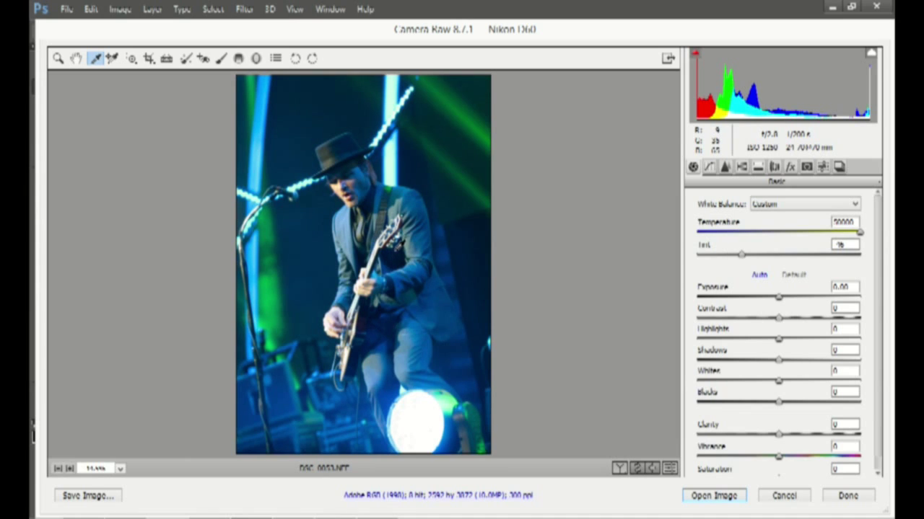
pyautogui.click(394, 260)
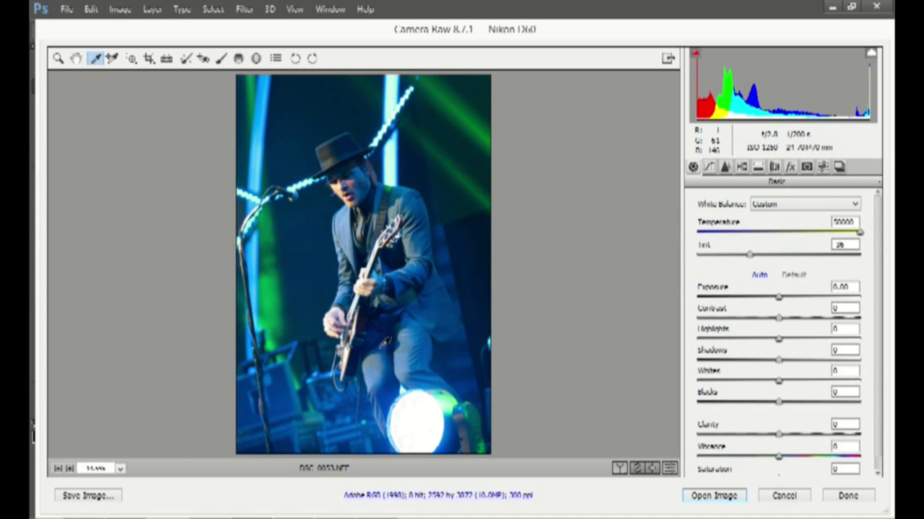
pyautogui.click(359, 350)
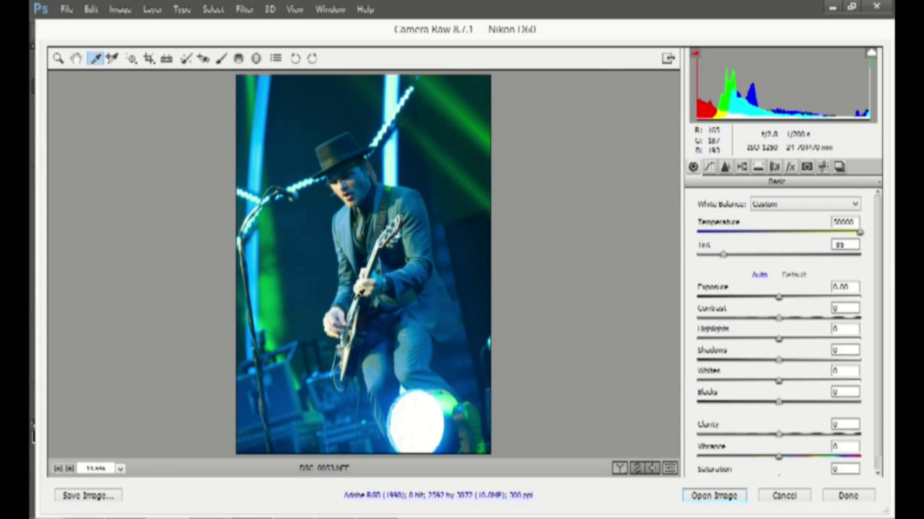
pyautogui.click(364, 289)
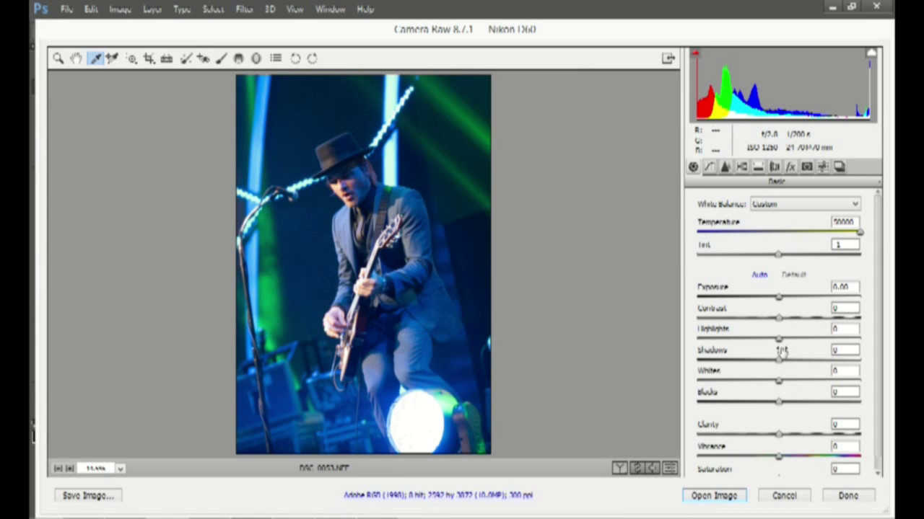
# Step: Drag the Highlights, Whites, Shadows, Clarity and Vibrance sliders roughly into place
pyautogui.moveTo(778, 343); pyautogui.dragTo(710, 343)
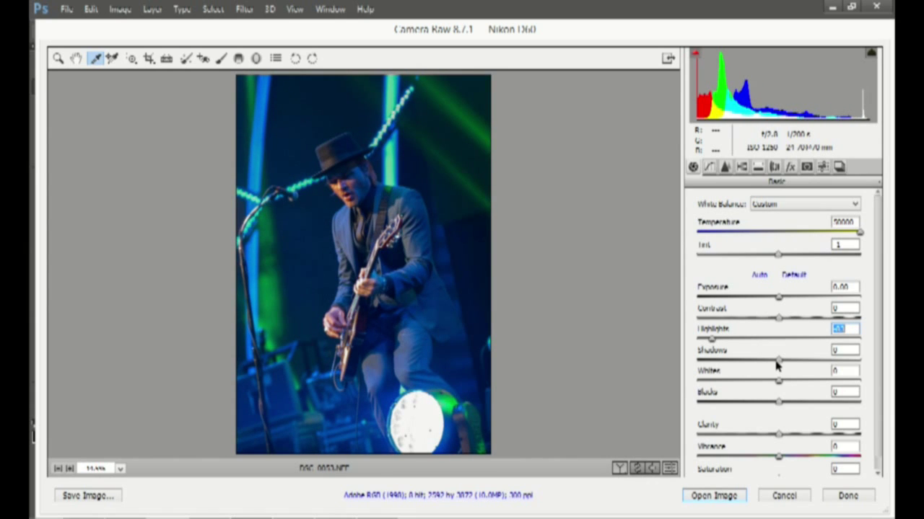
pyautogui.moveTo(781, 383); pyautogui.dragTo(721, 385)
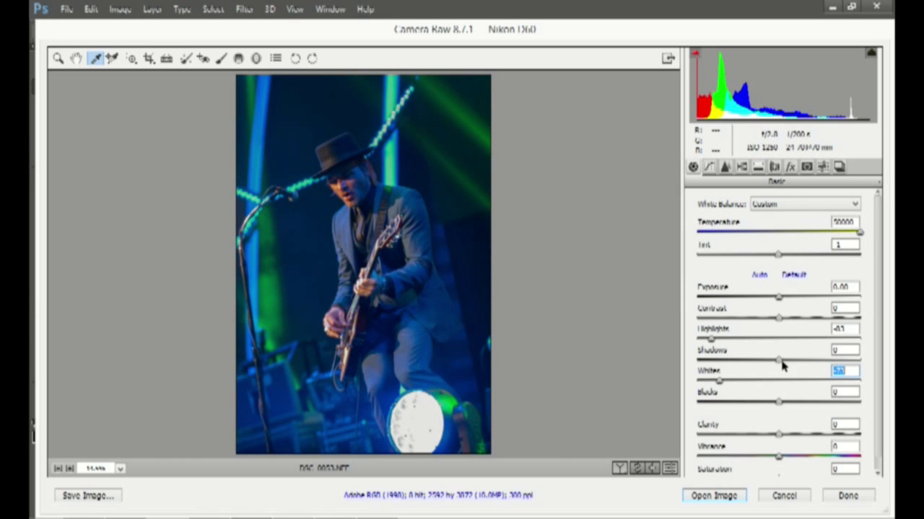
pyautogui.moveTo(784, 363); pyautogui.dragTo(763, 363)
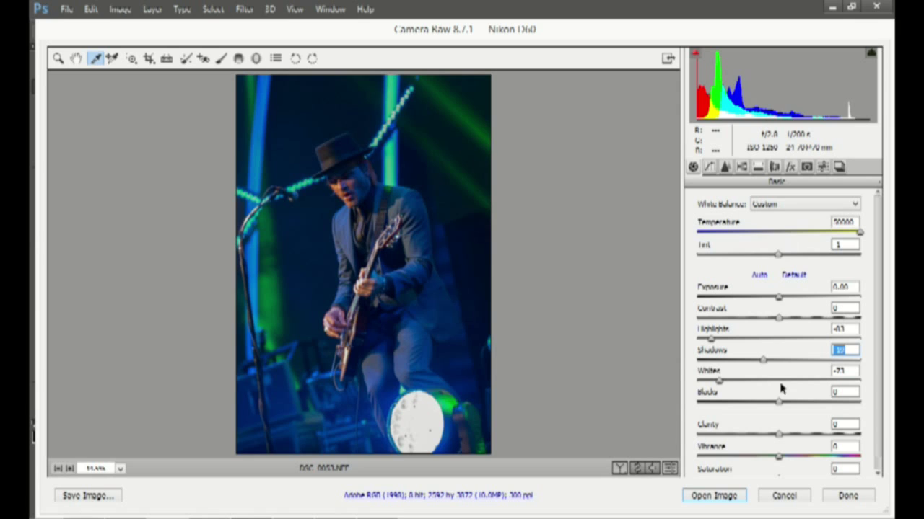
pyautogui.moveTo(782, 440); pyautogui.dragTo(822, 441)
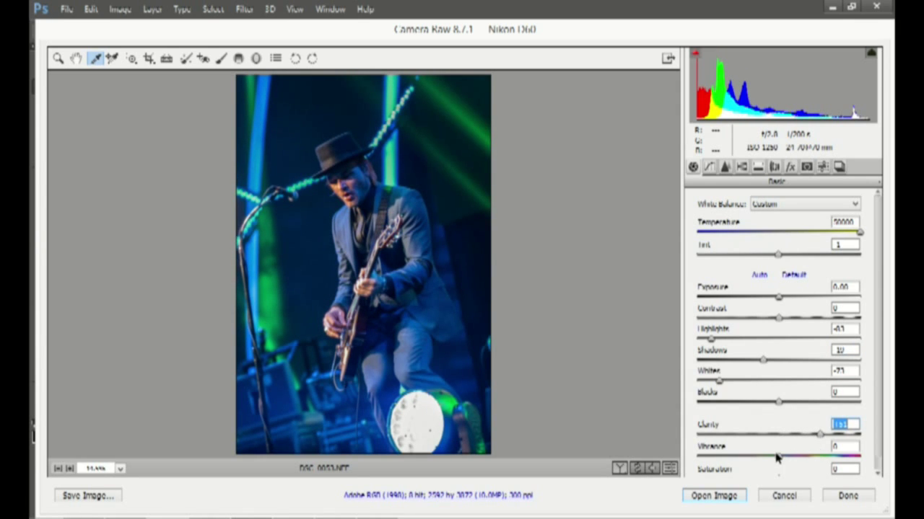
pyautogui.moveTo(779, 456); pyautogui.dragTo(784, 459)
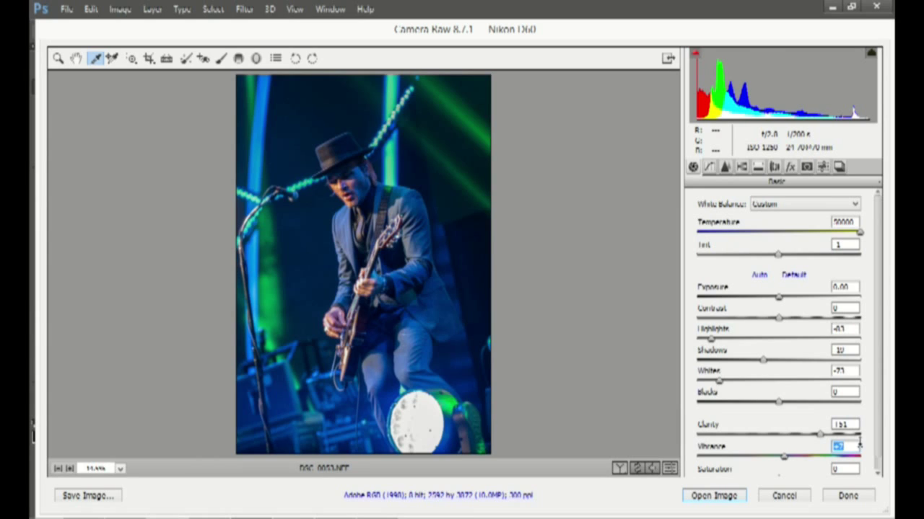
# Step: Enter exact values: Vibrance +10, Clarity +50, Whites -75, Shadows -20, Highlights -65
pyautogui.write('10')
pyautogui.click(850, 424)
pyautogui.write('50')
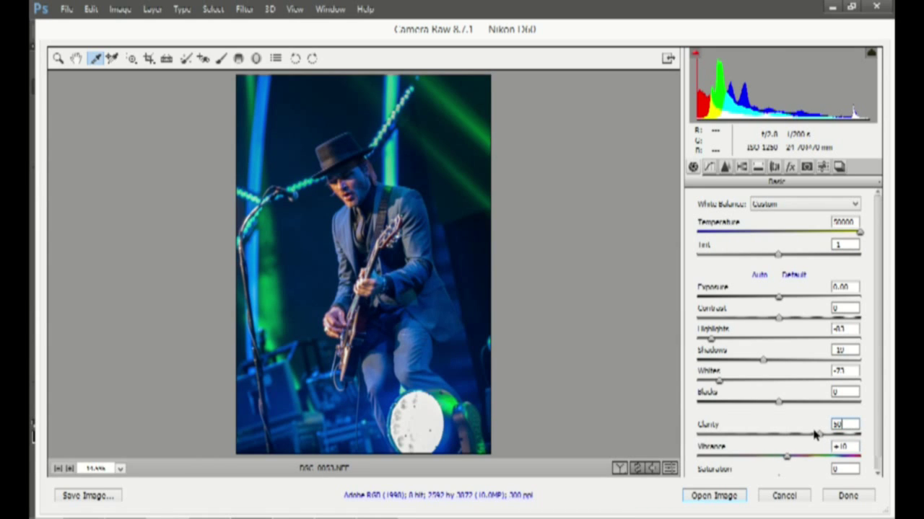
pyautogui.click(850, 368)
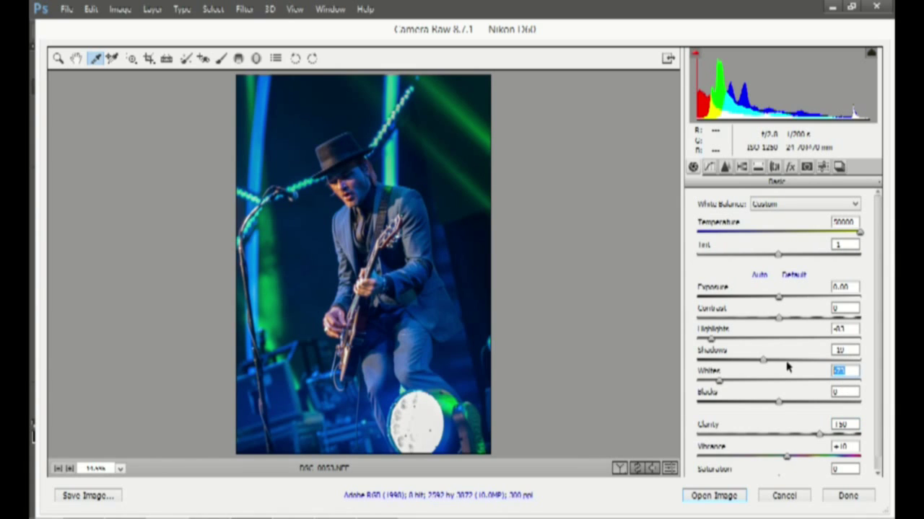
pyautogui.write('-15')
pyautogui.click(840, 350)
pyautogui.write('-20')
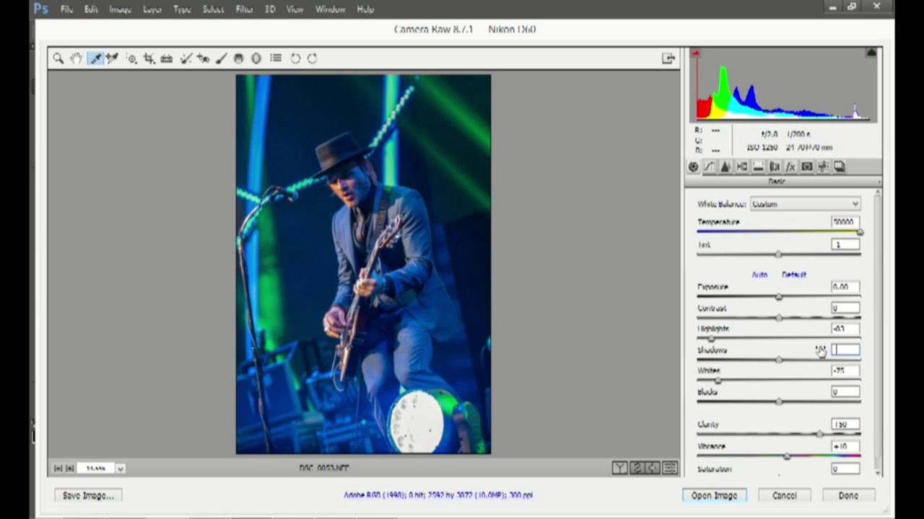
pyautogui.click(850, 329)
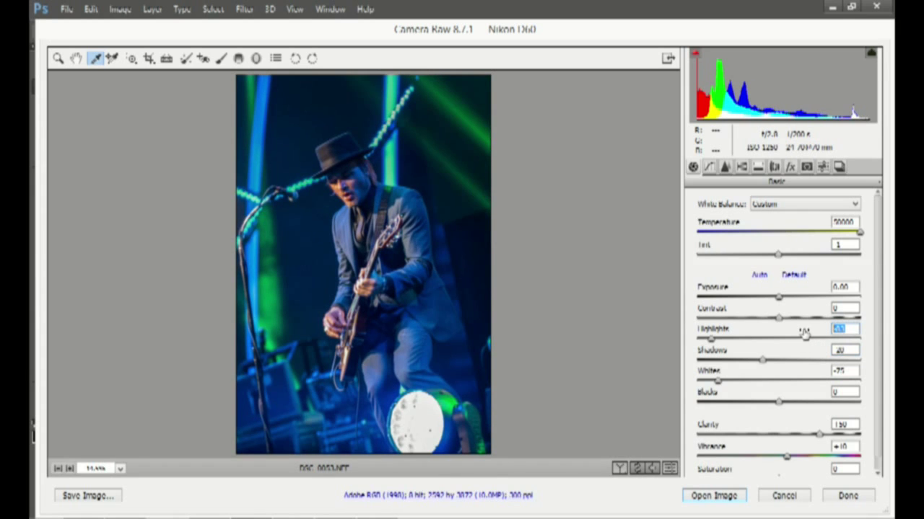
pyautogui.write('-6')
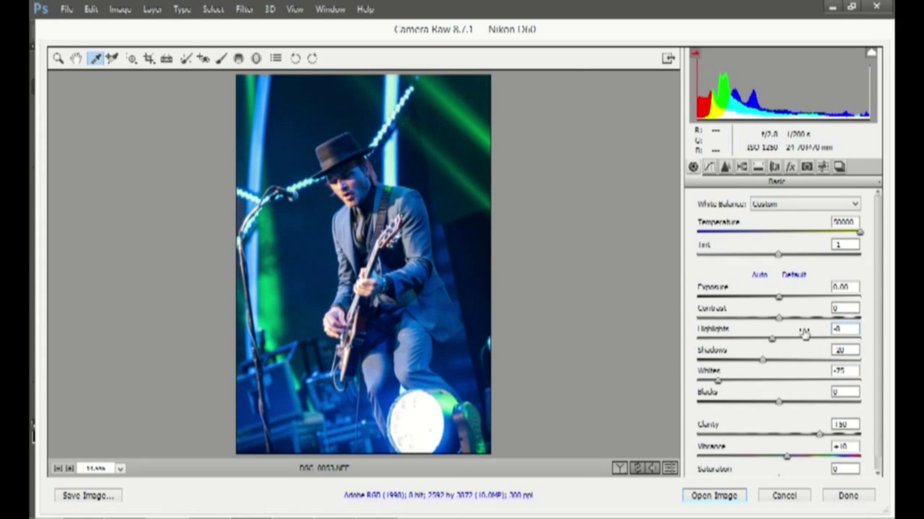
pyautogui.write('7')
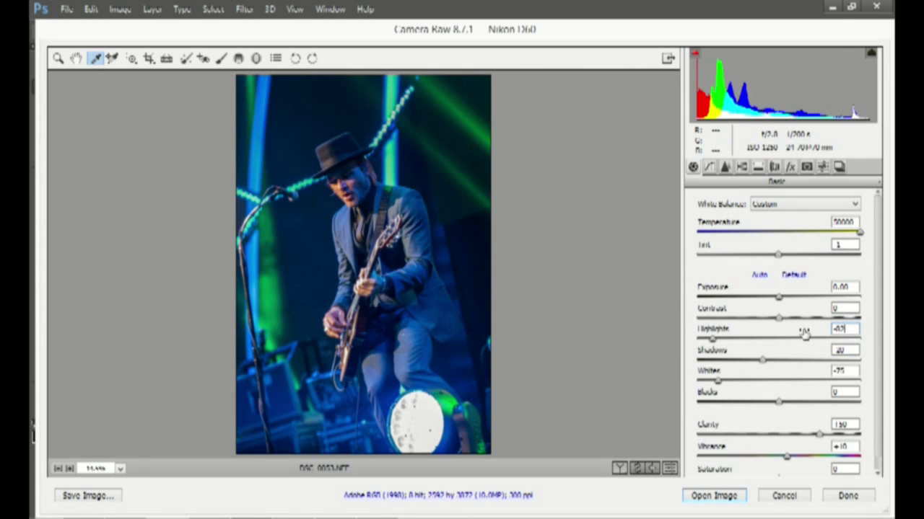
pyautogui.press('BackSpace')
pyautogui.write('5')
# Step: Set Saturation to 2 and open the adjusted photo in Photoshop
pyautogui.scroll(-1, 808, 369)
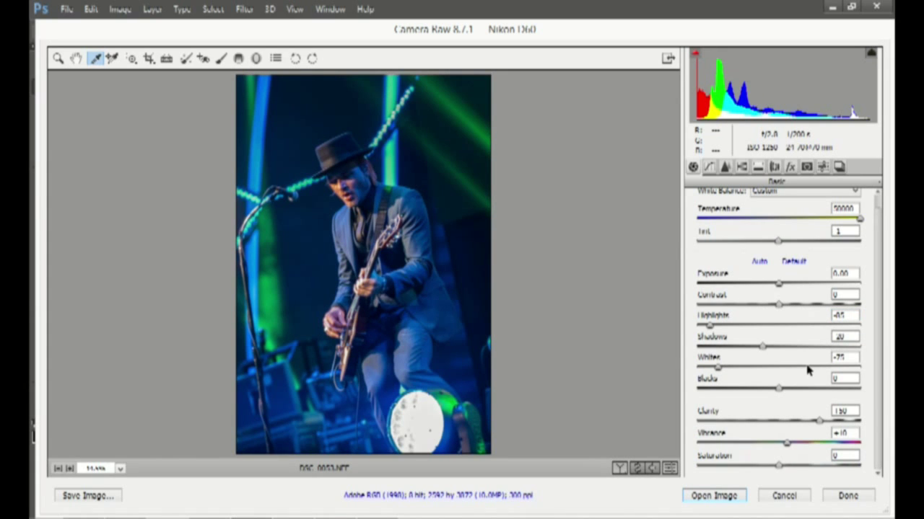
pyautogui.click(843, 455)
pyautogui.write('2')
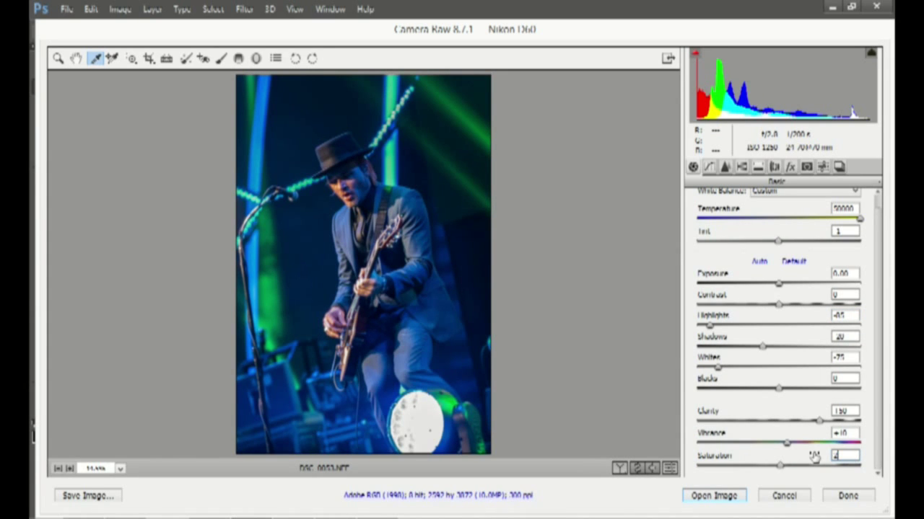
pyautogui.click(730, 496)
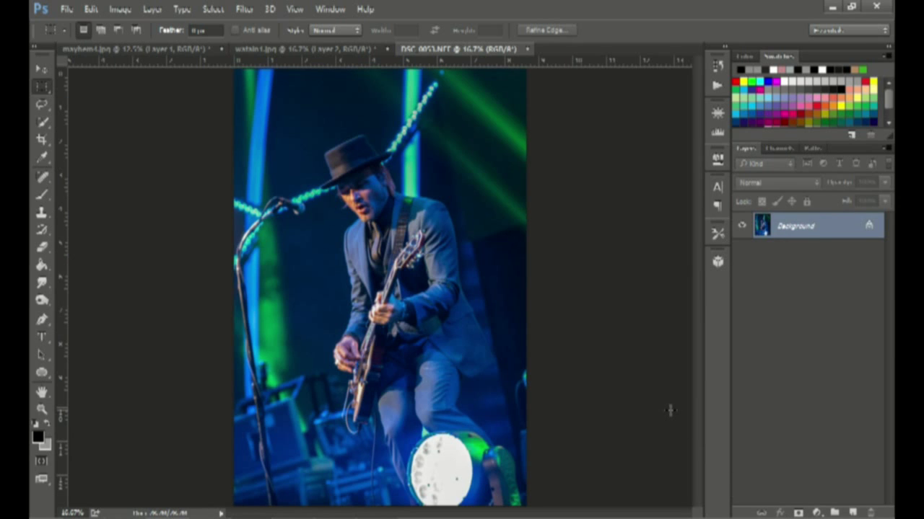
# Step: Save the photo to the Desktop as DSC_0053.jpg at Maximum JPEG quality, then minimize Photoshop
pyautogui.click(70, 9)
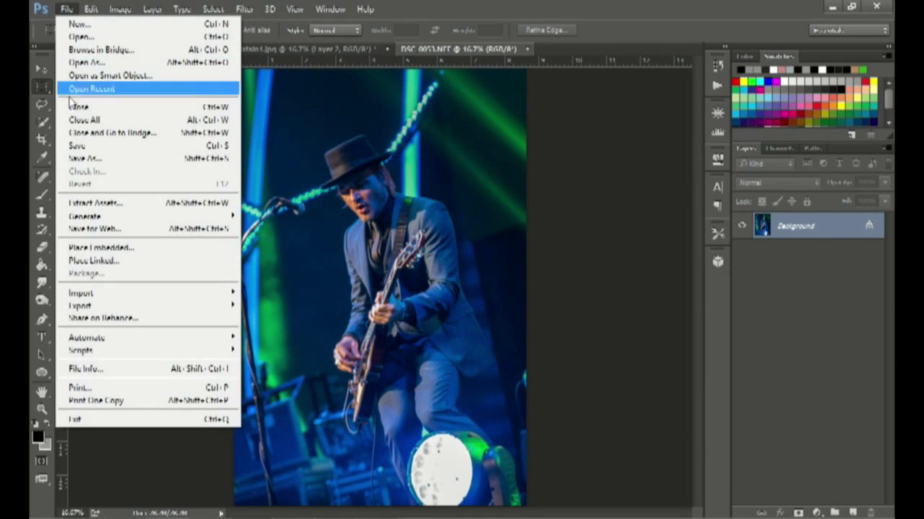
pyautogui.click(88, 161)
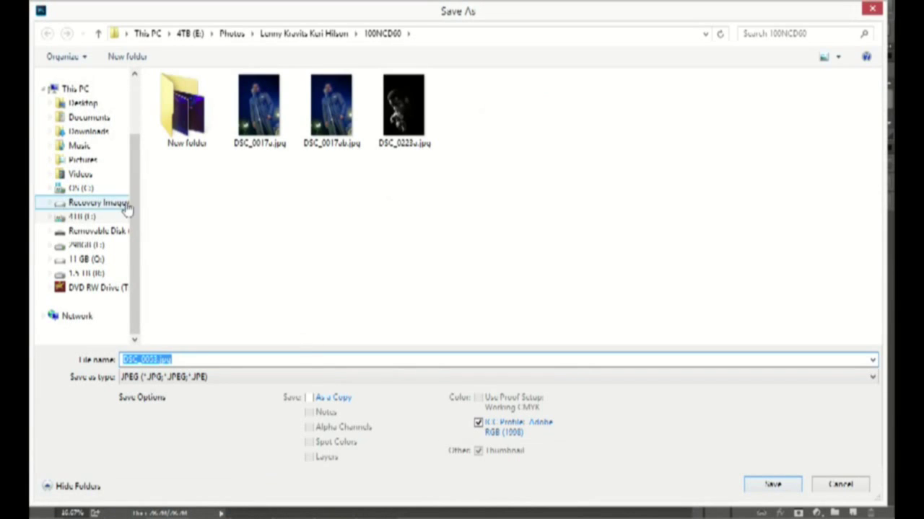
pyautogui.click(81, 103)
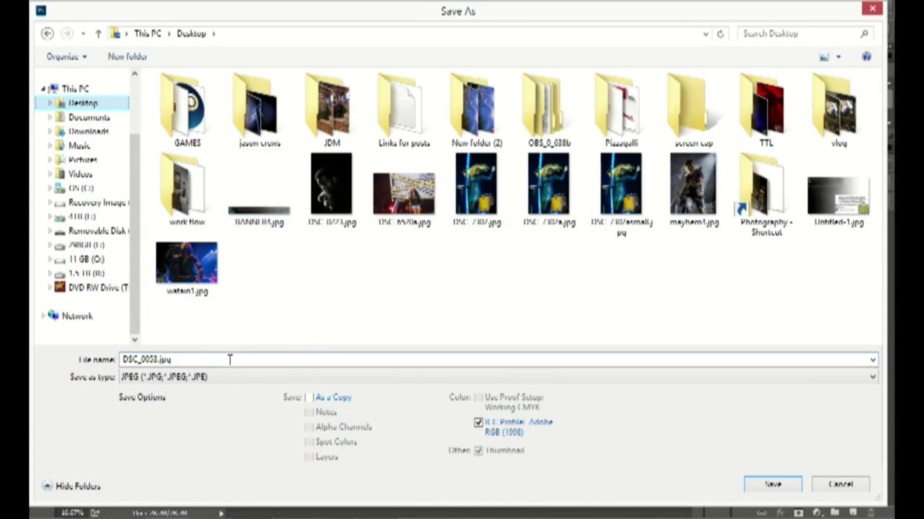
pyautogui.click(205, 361)
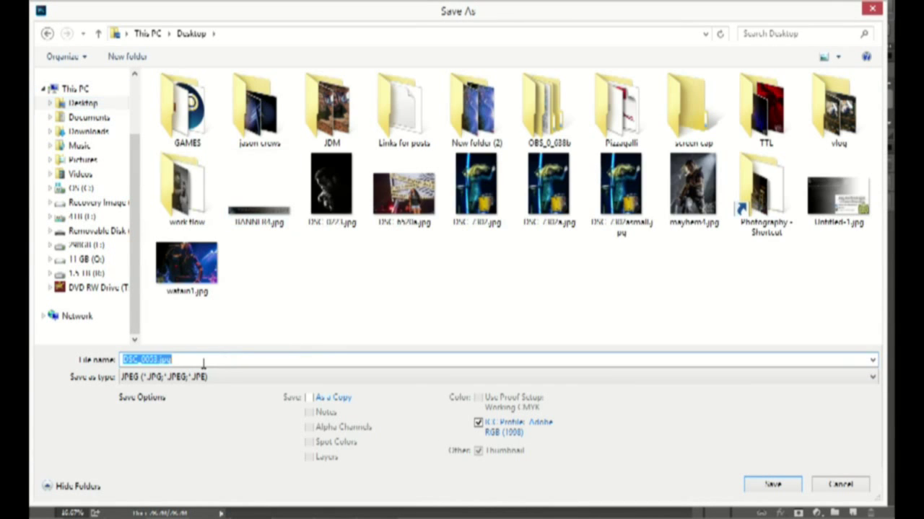
pyautogui.click(773, 486)
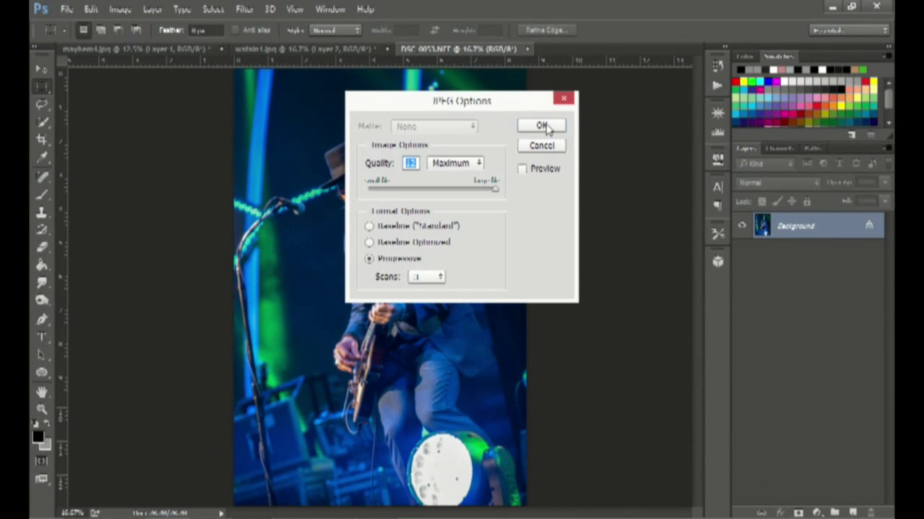
pyautogui.click(542, 126)
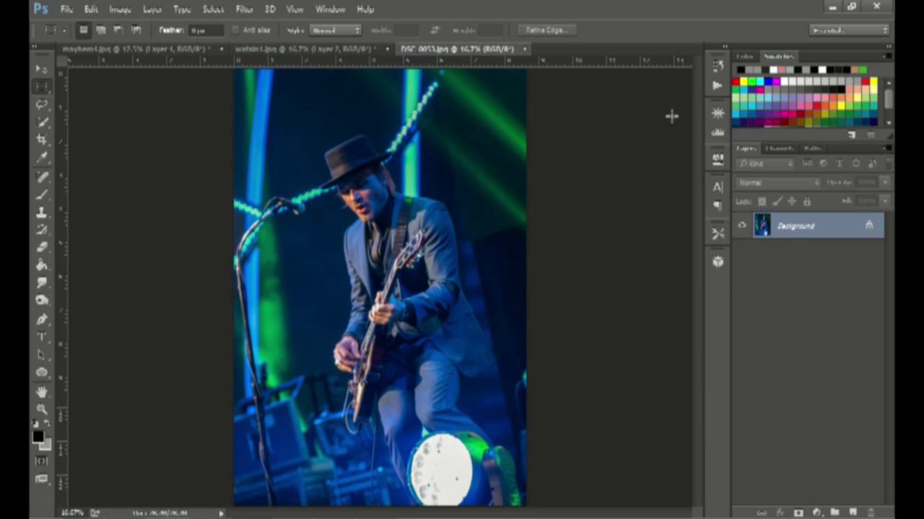
pyautogui.click(831, 9)
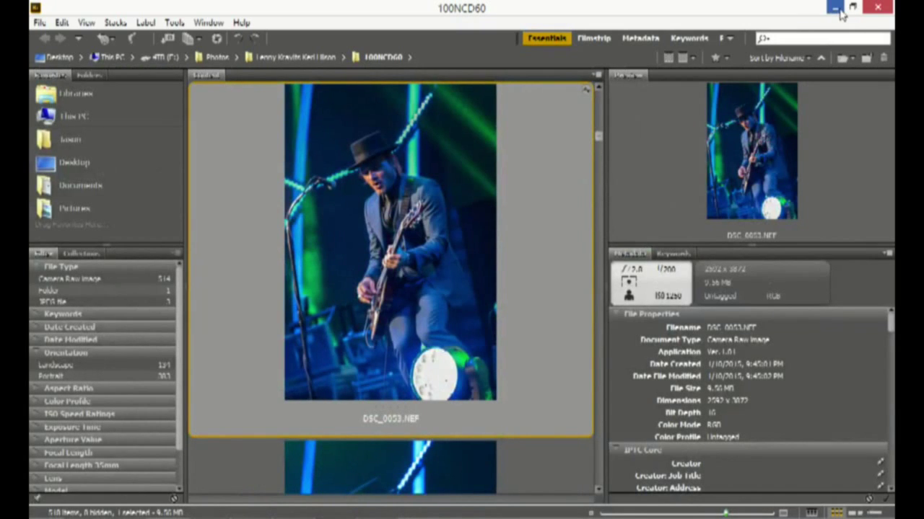
# Step: In photoFXlab, close the singer photo without saving and open DSC_0053.jpg instead
pyautogui.click(833, 9)
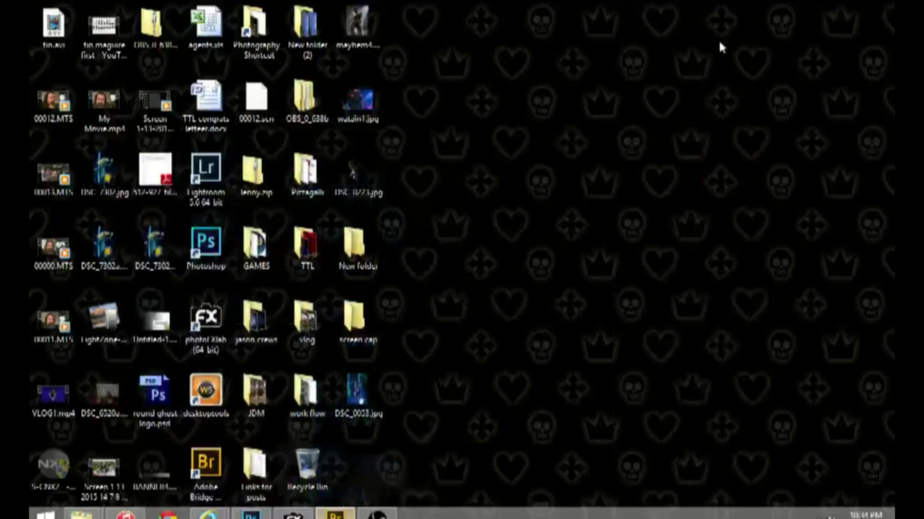
pyautogui.click(293, 507)
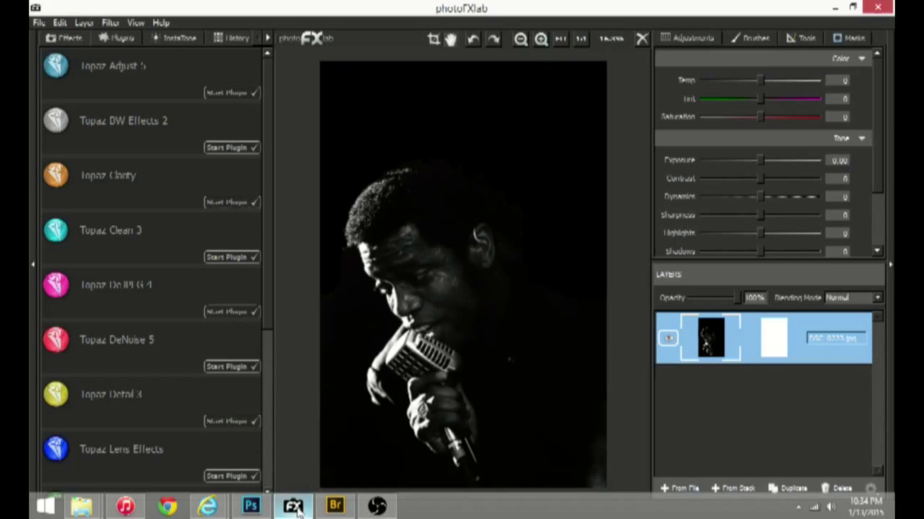
pyautogui.click(39, 23)
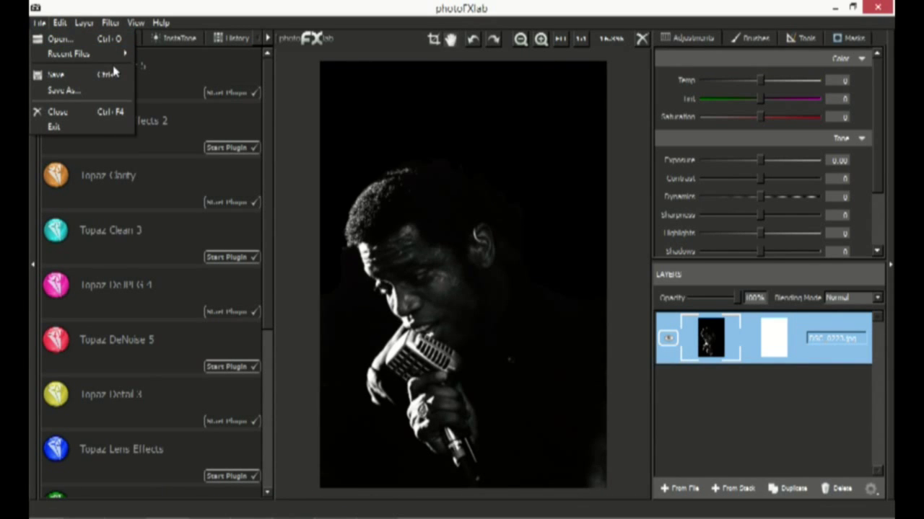
pyautogui.click(39, 22)
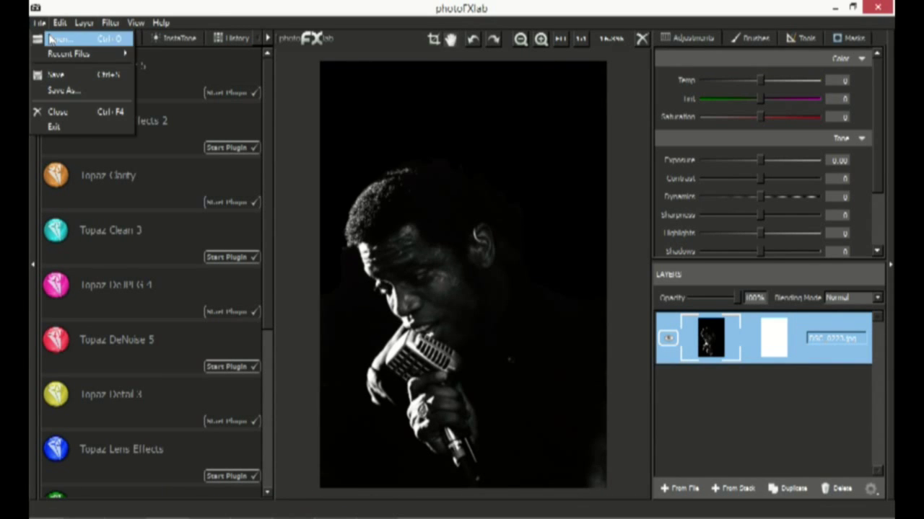
pyautogui.click(57, 112)
pyautogui.click(461, 281)
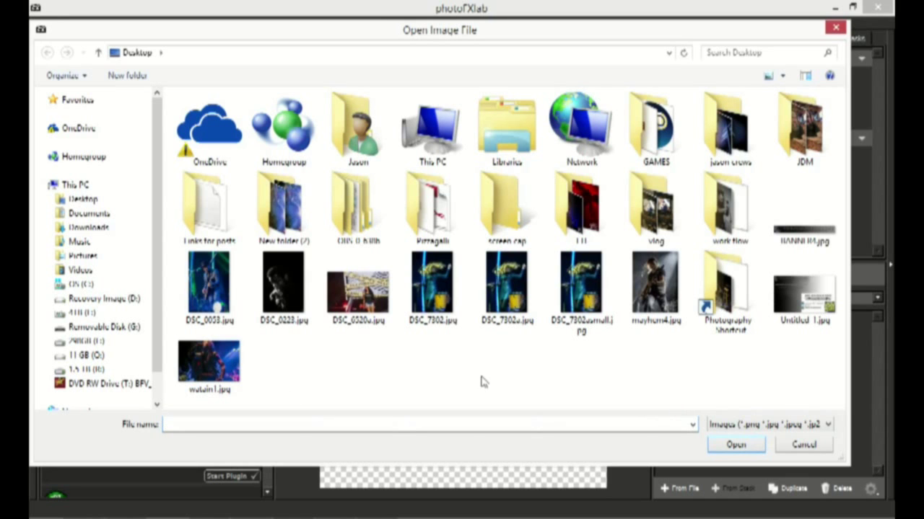
pyautogui.click(231, 287)
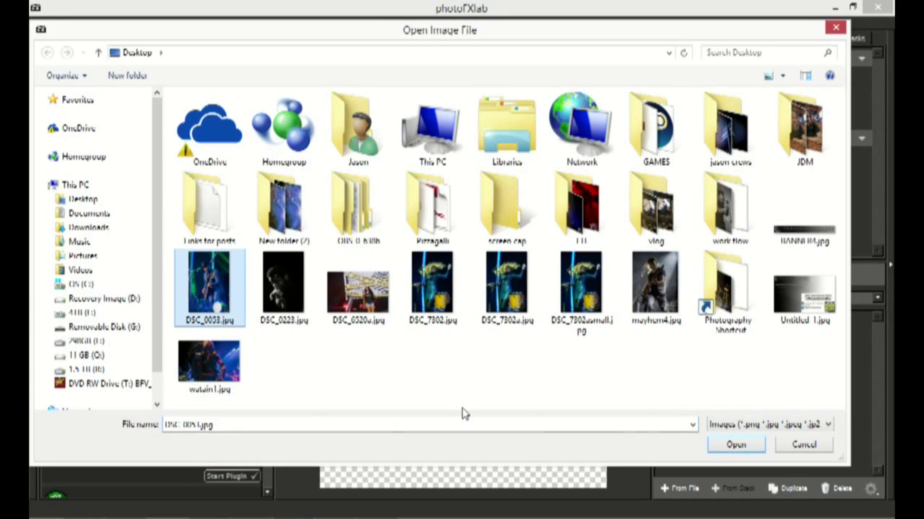
pyautogui.click(735, 445)
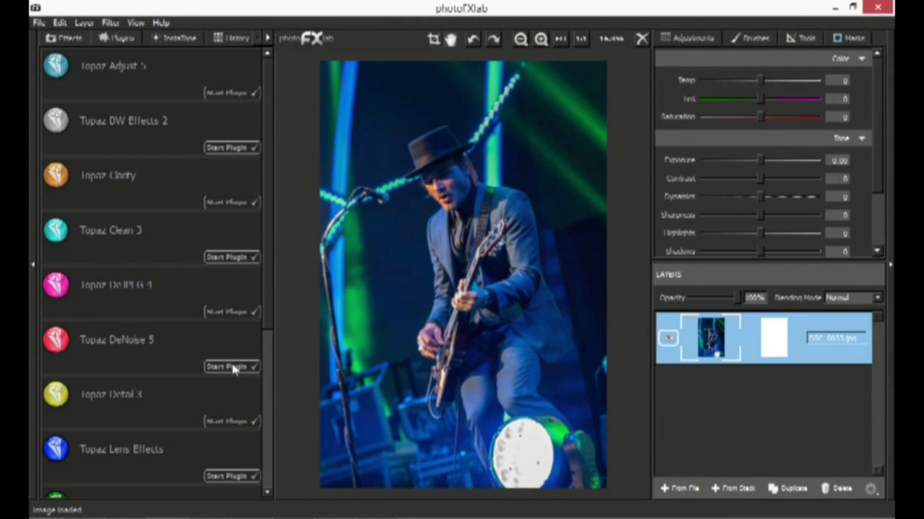
# Step: Denoise the guitarist photo in Topaz DeNoise 5 with the RAW - strongest preset
pyautogui.click(231, 366)
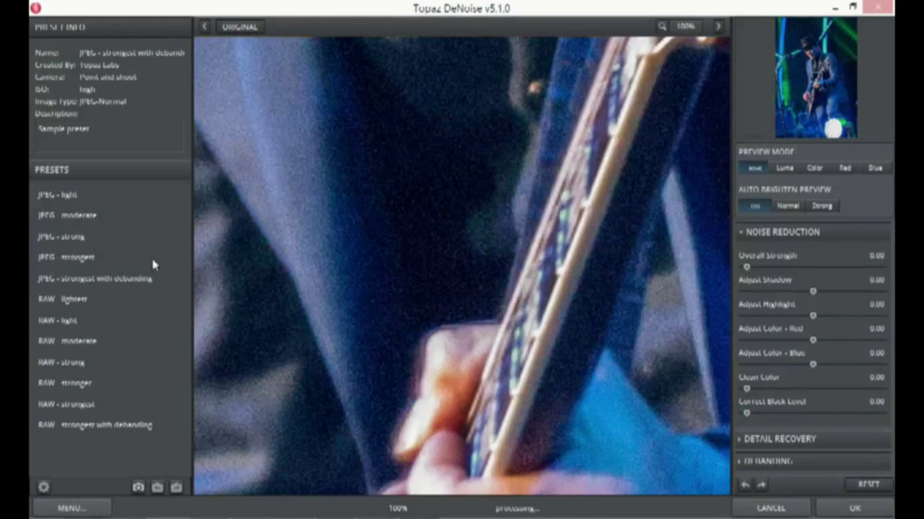
pyautogui.click(96, 266)
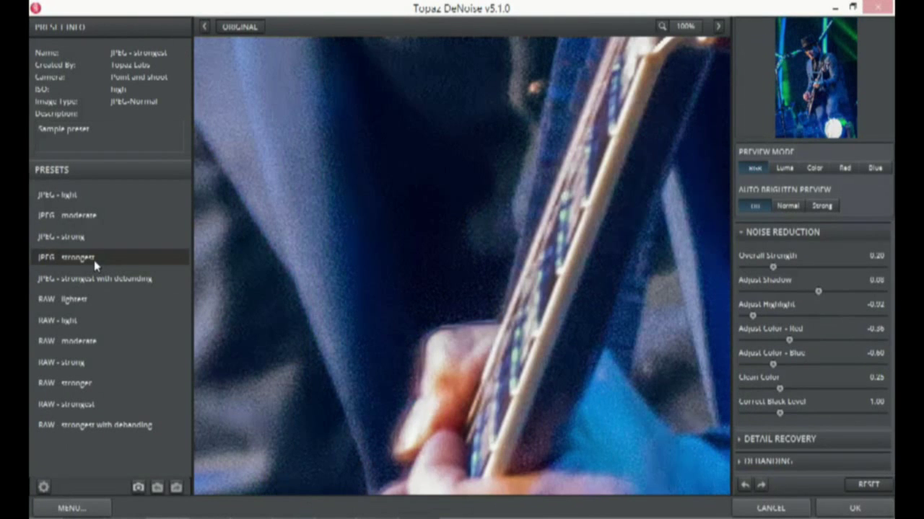
pyautogui.click(93, 404)
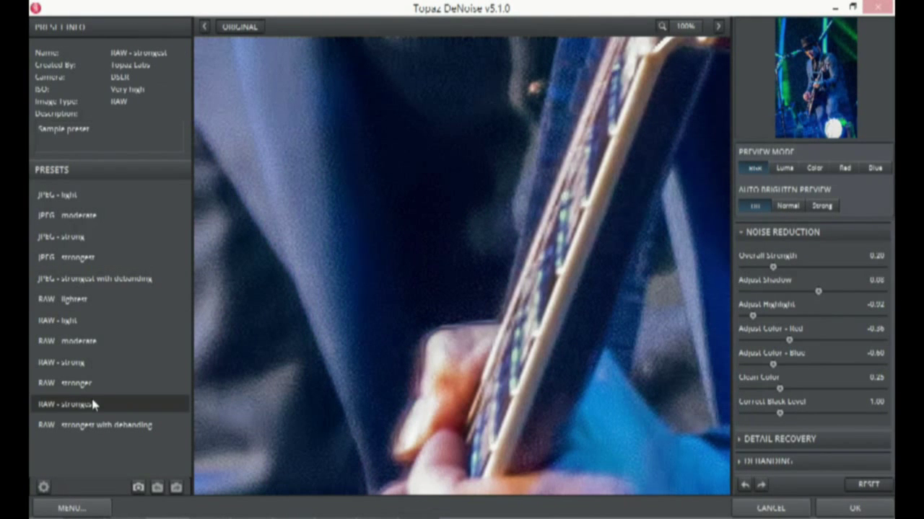
pyautogui.click(848, 510)
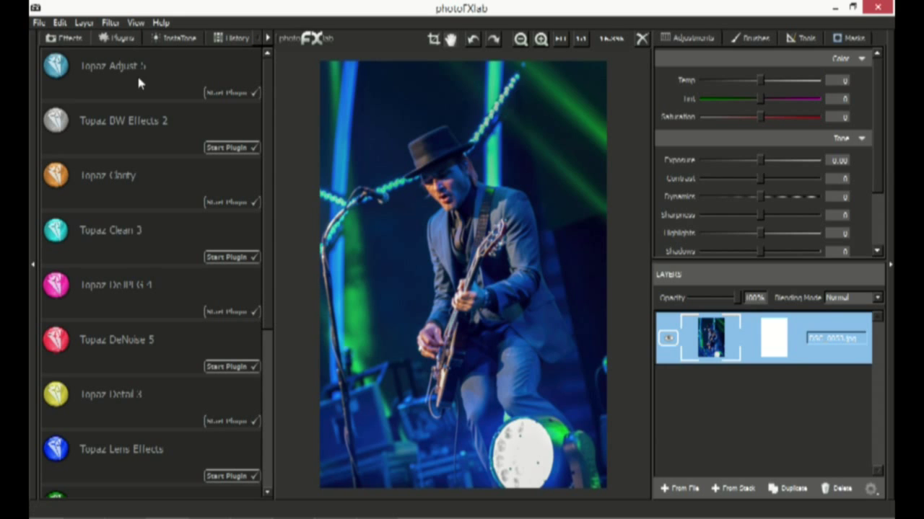
# Step: Apply the Topaz Clarity Micro Contrast Boost II preset to the guitarist photo
pyautogui.click(230, 203)
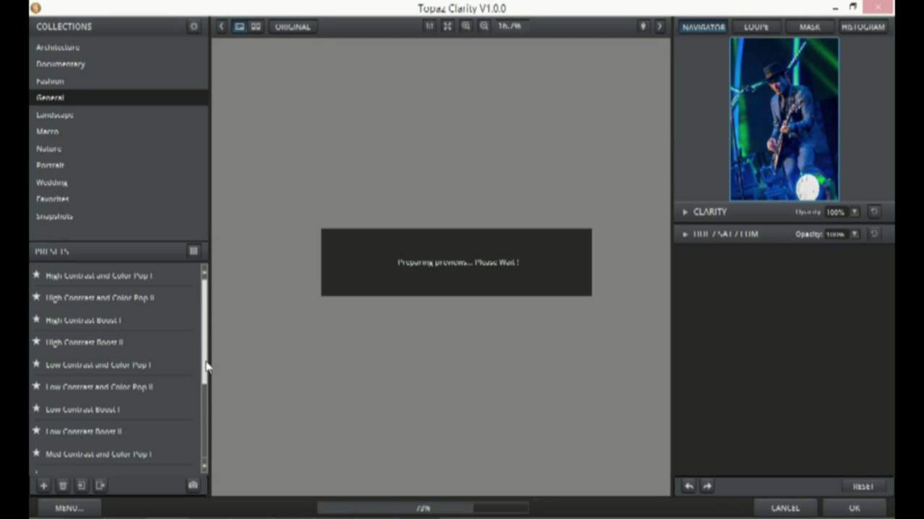
pyautogui.scroll(-2, 206, 368)
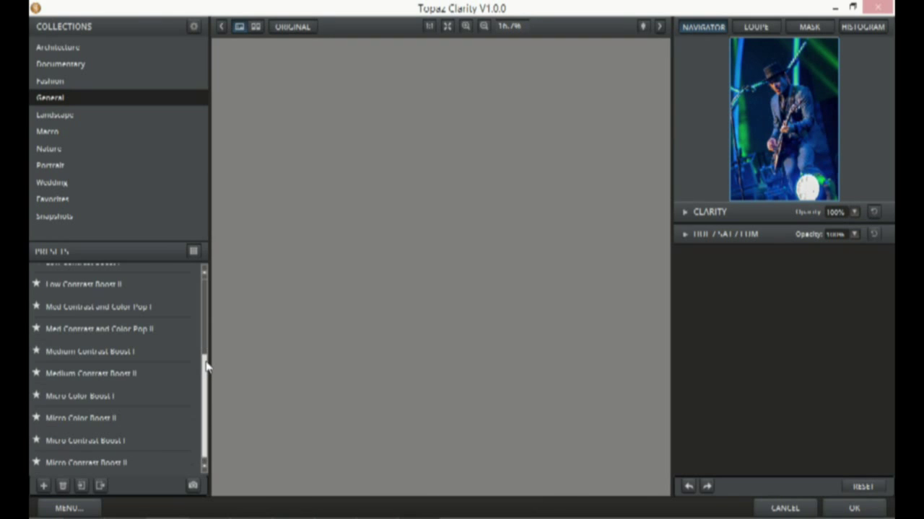
pyautogui.moveTo(116, 469)
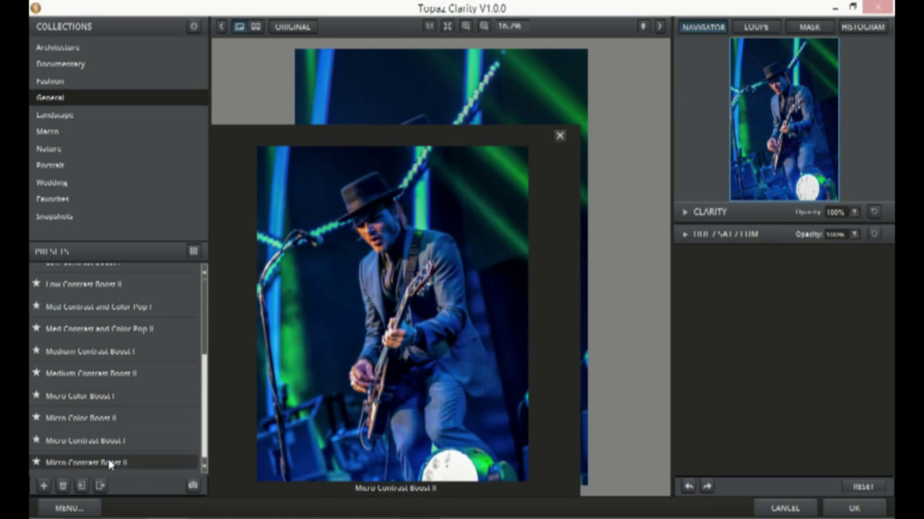
pyautogui.click(110, 462)
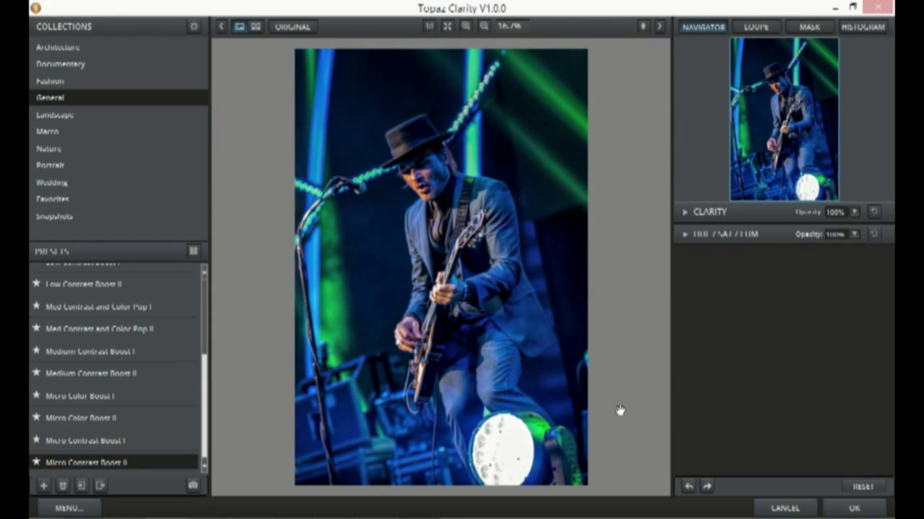
pyautogui.click(852, 509)
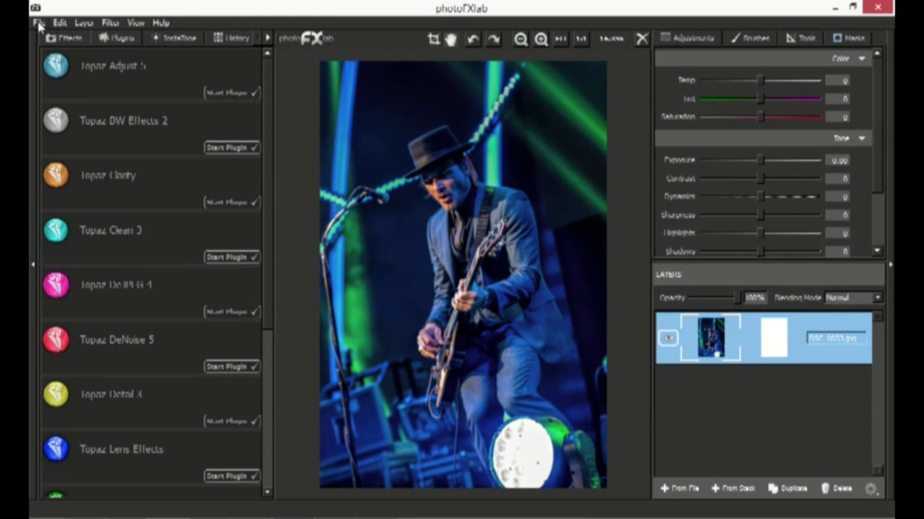
# Step: Save the photo as a JPEG, replacing the existing DSC_0053.jpg at maximum quality
pyautogui.click(39, 24)
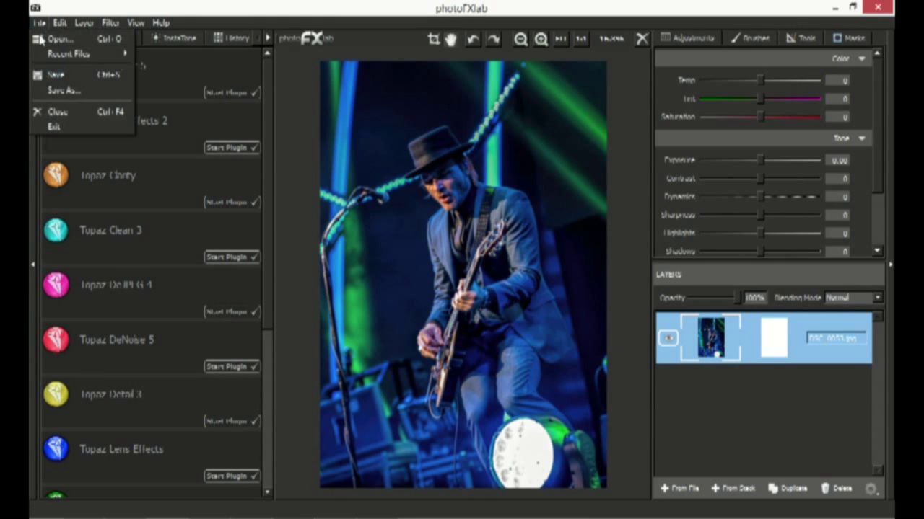
pyautogui.click(77, 87)
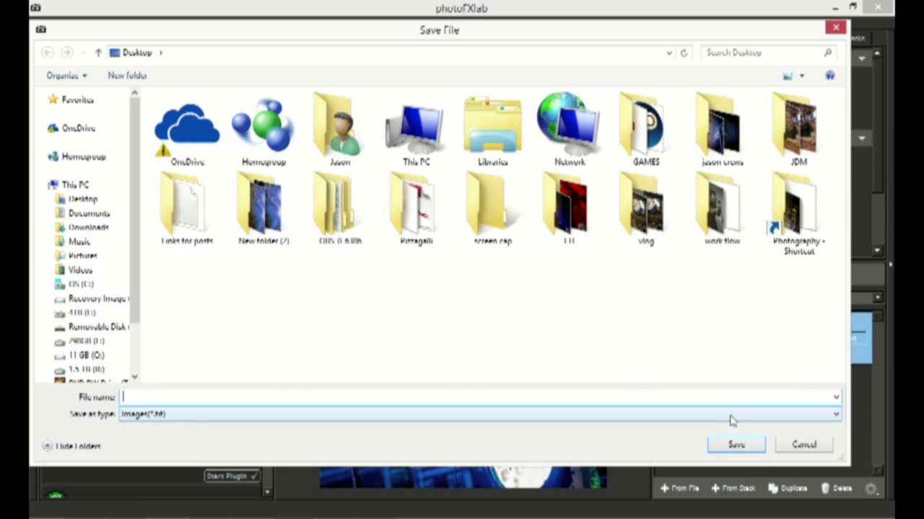
pyautogui.click(463, 421)
pyautogui.click(463, 454)
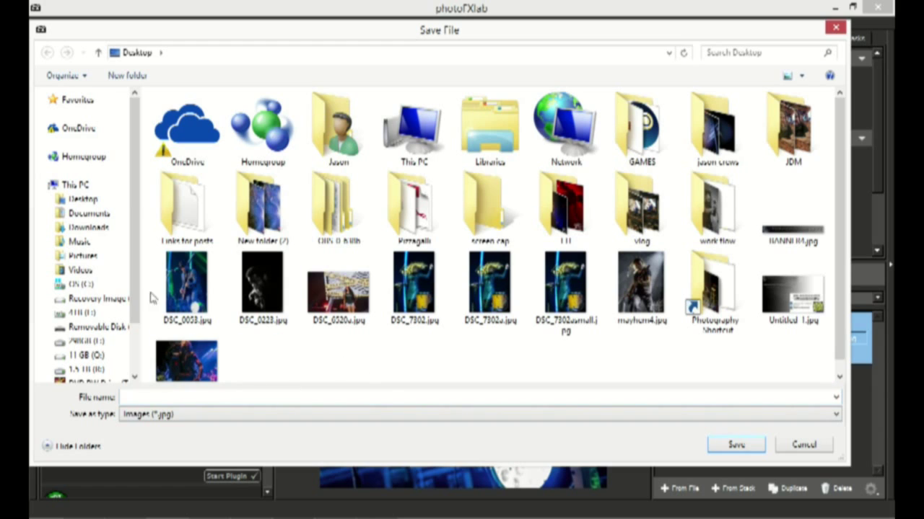
pyautogui.click(155, 295)
pyautogui.click(734, 445)
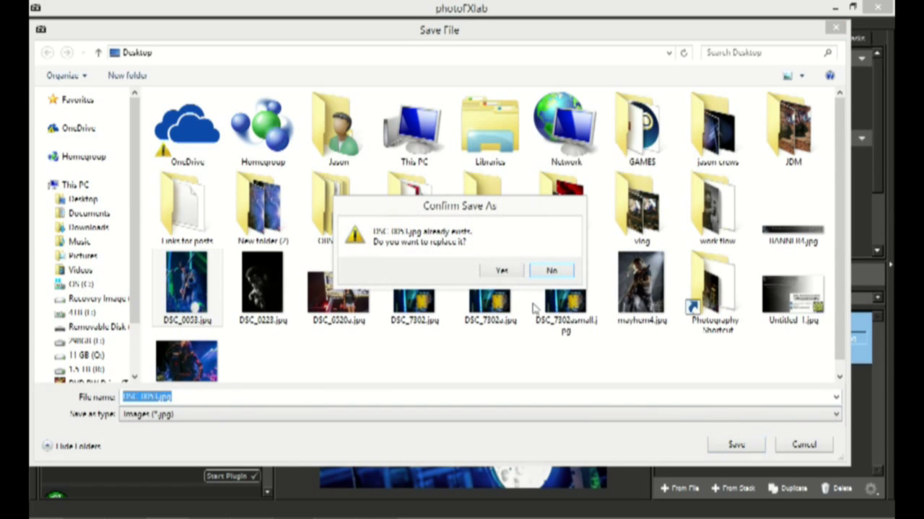
pyautogui.click(508, 271)
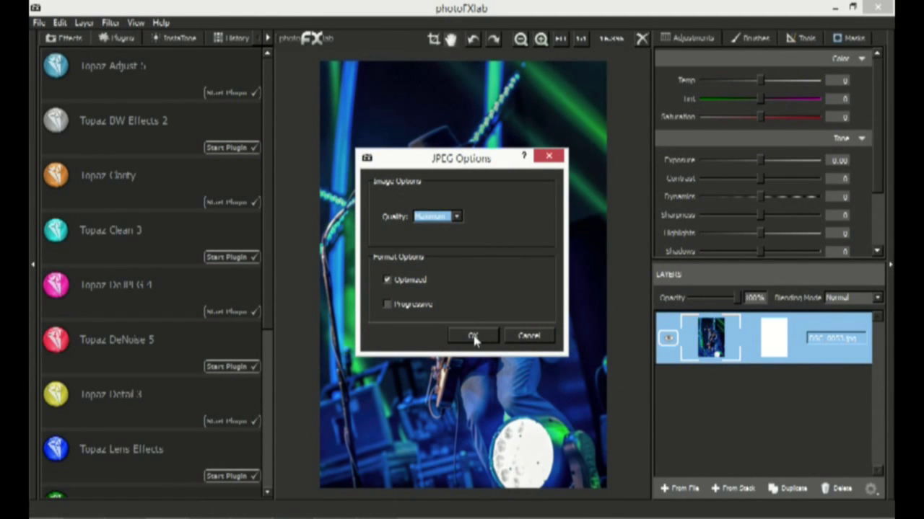
pyautogui.click(473, 337)
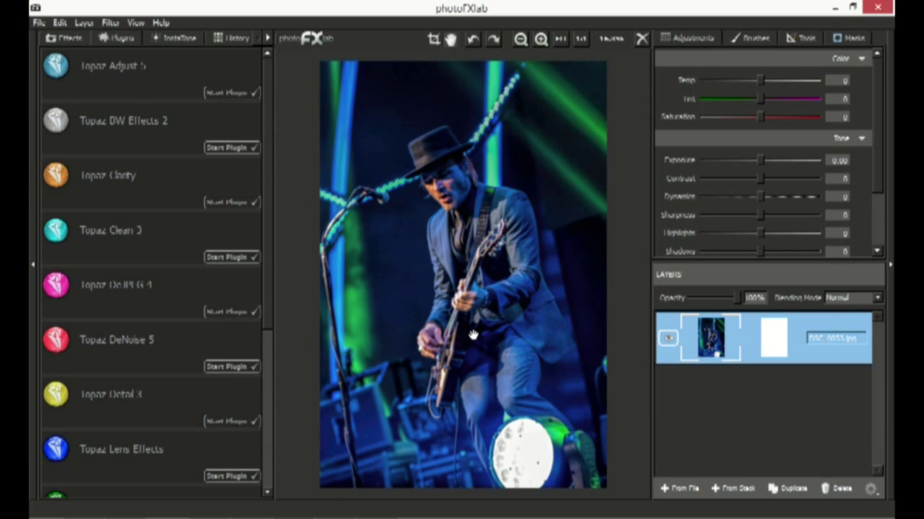
# Step: Minimize the photoFXlab window to reveal the desktop
pyautogui.click(834, 8)
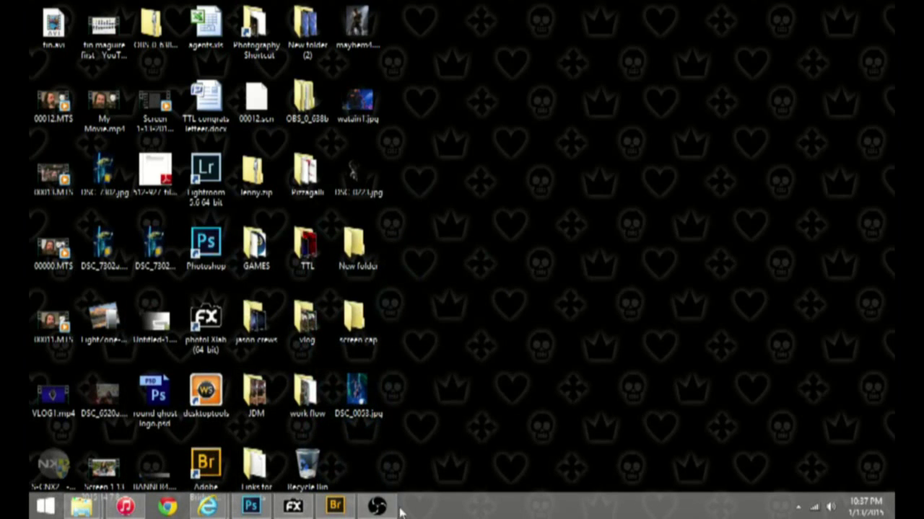
# Step: Return to Photoshop and reopen the edited DSC_0053.jpg file
pyautogui.click(254, 508)
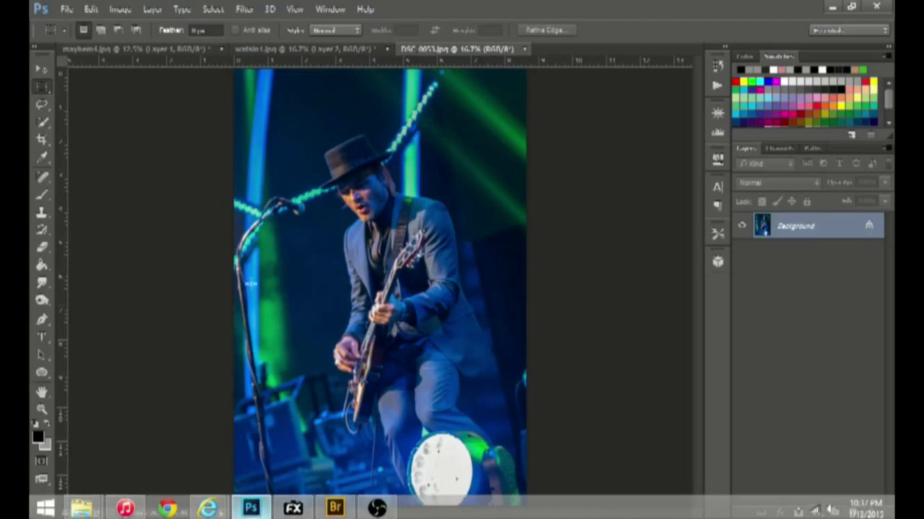
pyautogui.click(66, 9)
pyautogui.click(72, 37)
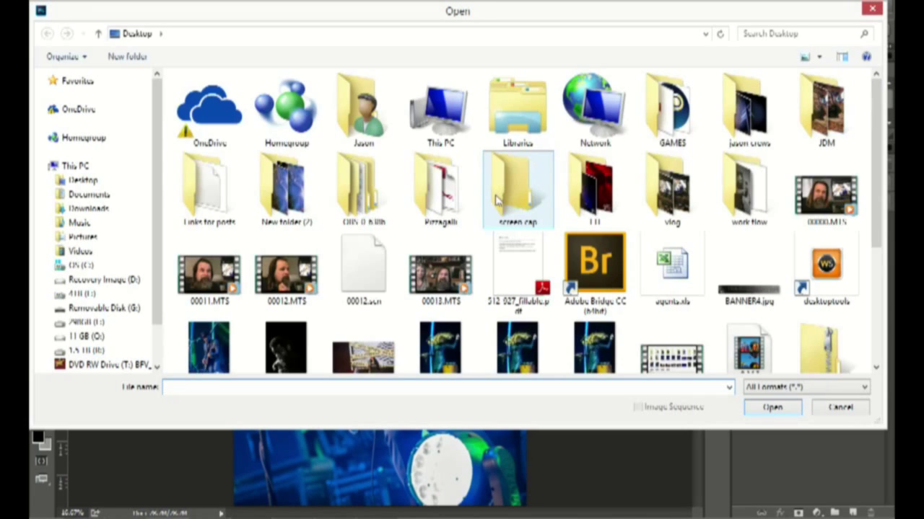
pyautogui.click(222, 339)
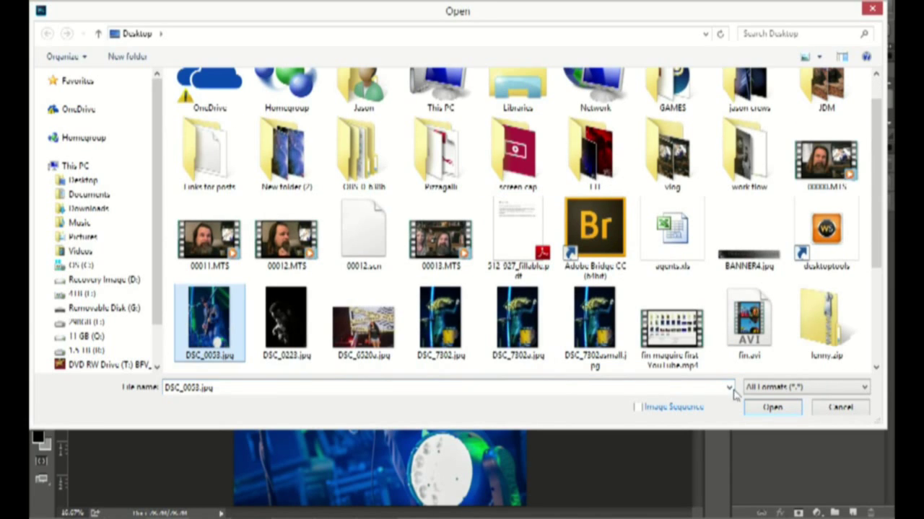
pyautogui.click(765, 408)
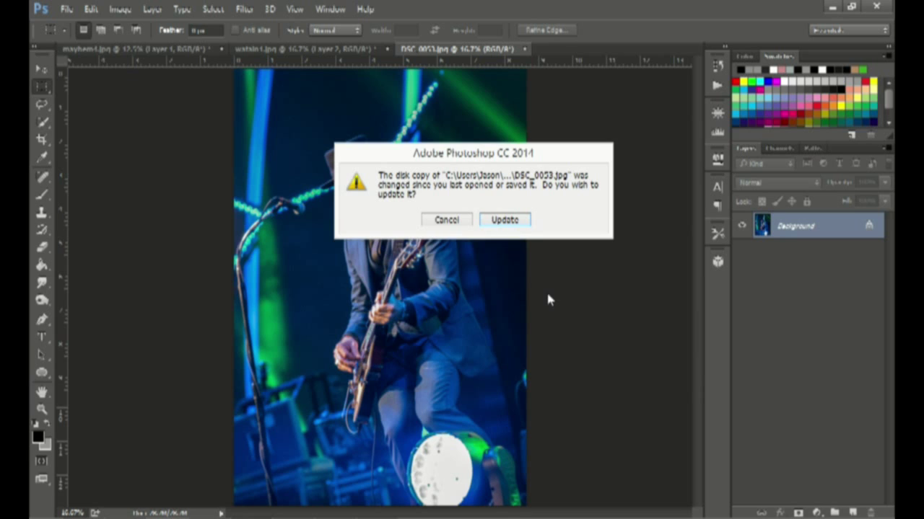
# Step: Reopen DSC_0053.jpg from the Desktop and reload it from its updated disk copy
pyautogui.click(455, 222)
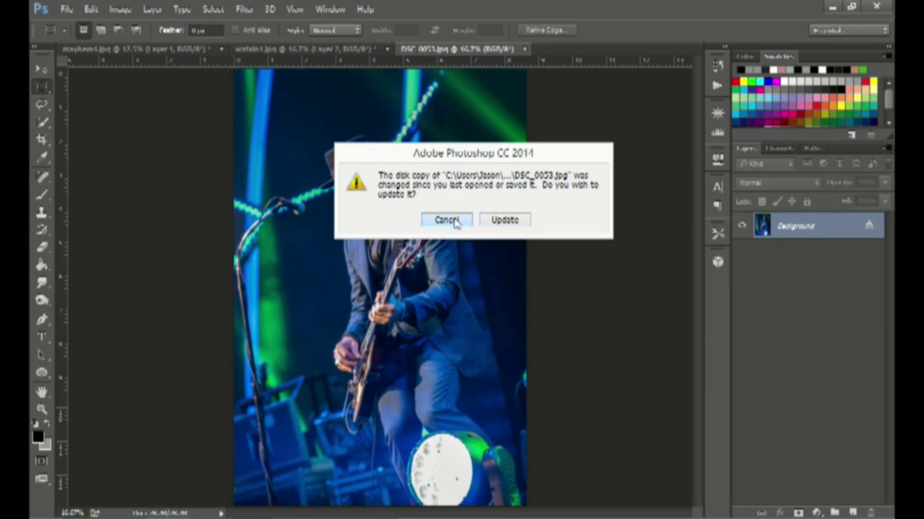
pyautogui.click(65, 10)
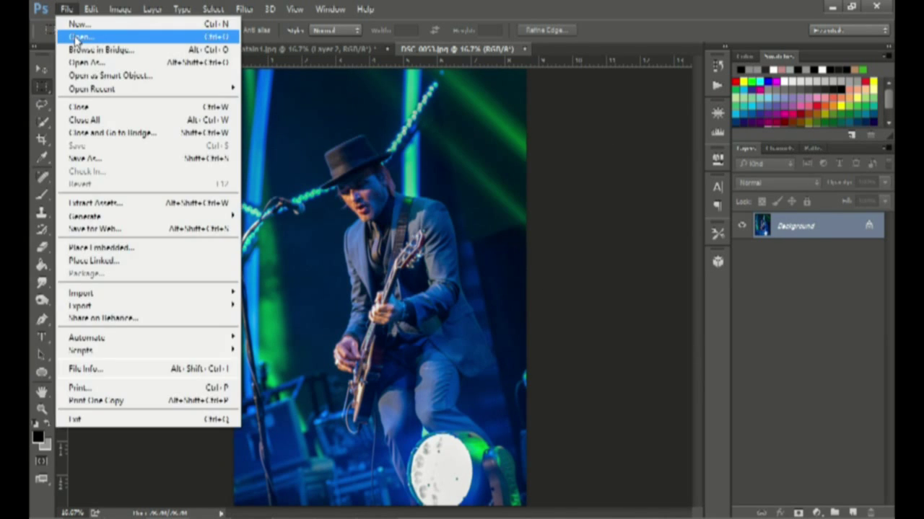
pyautogui.click(72, 35)
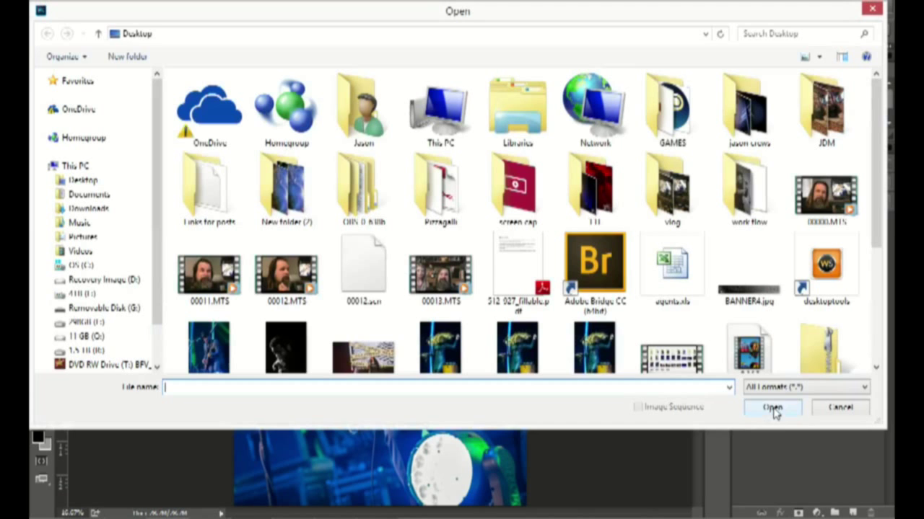
pyautogui.click(69, 179)
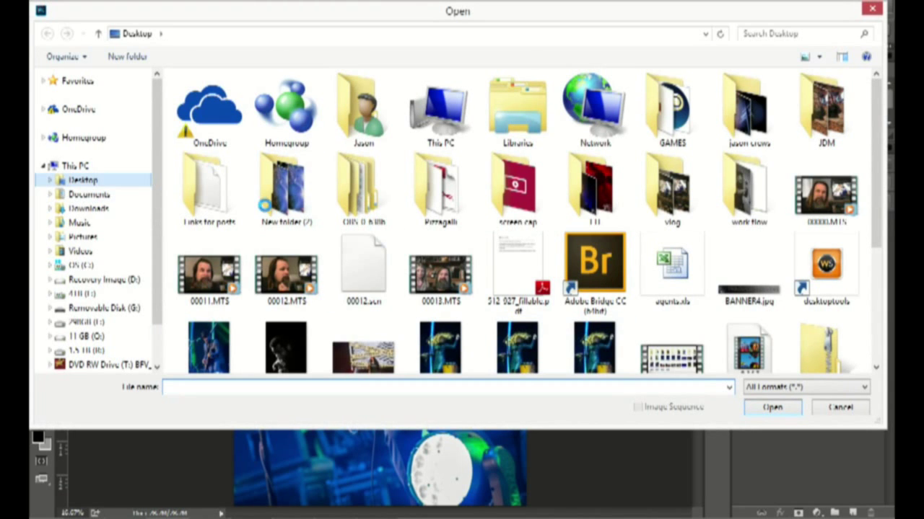
pyautogui.moveTo(880, 172); pyautogui.dragTo(880, 285)
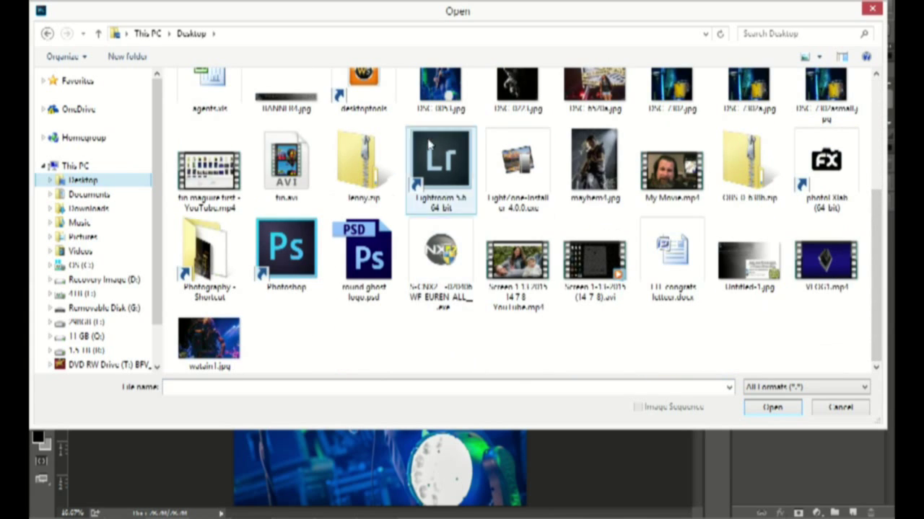
pyautogui.click(431, 100)
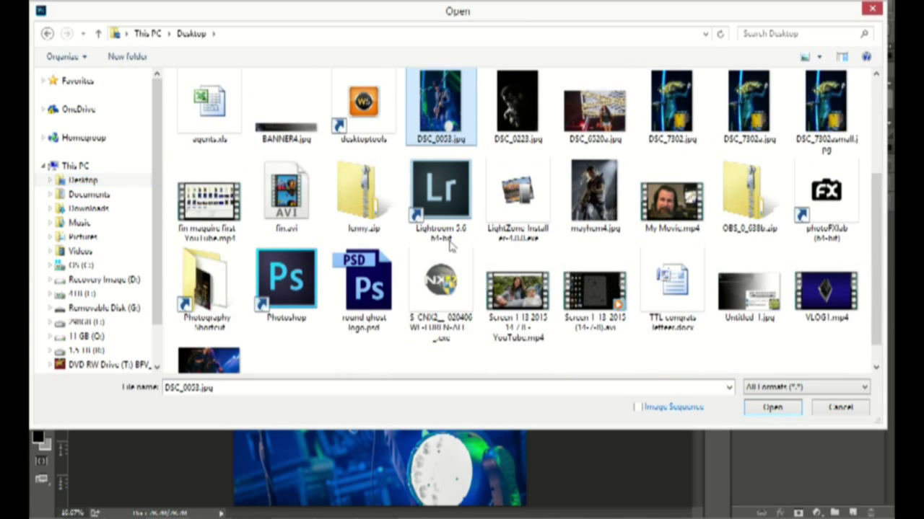
pyautogui.click(769, 409)
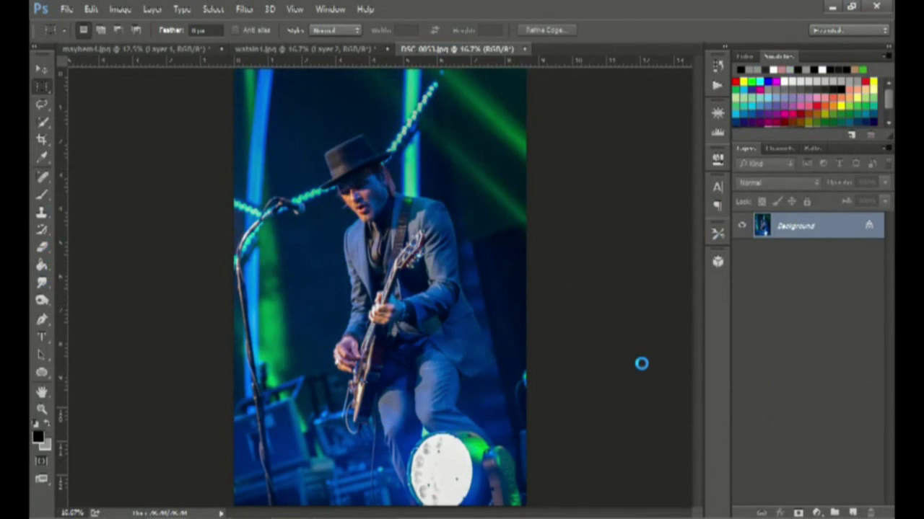
pyautogui.click(508, 222)
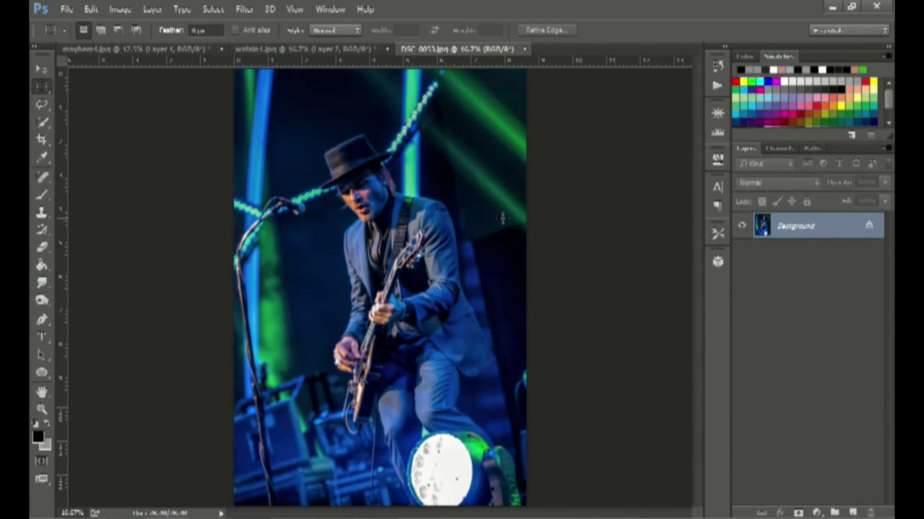
# Step: Undo the last change without applying any filter, then minimize Photoshop to the desktop
pyautogui.click(244, 8)
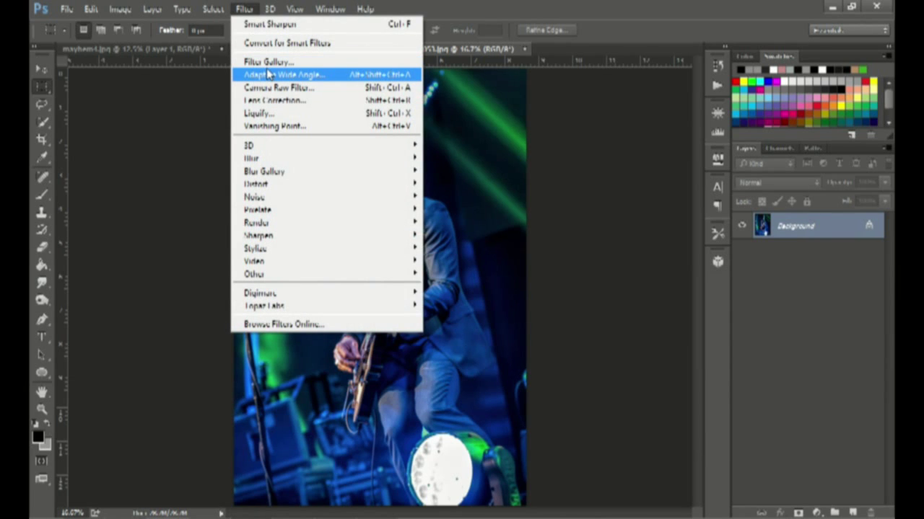
pyautogui.press('Escape')
pyautogui.click(90, 9)
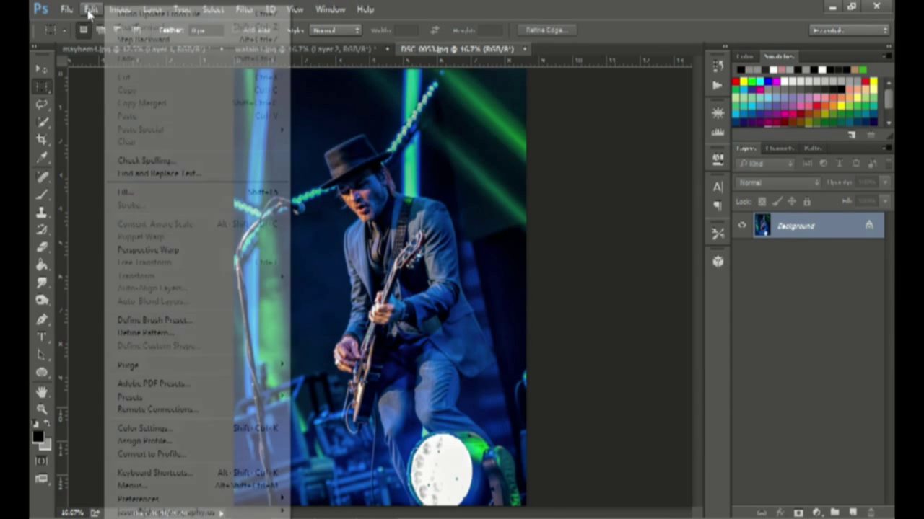
pyautogui.click(124, 17)
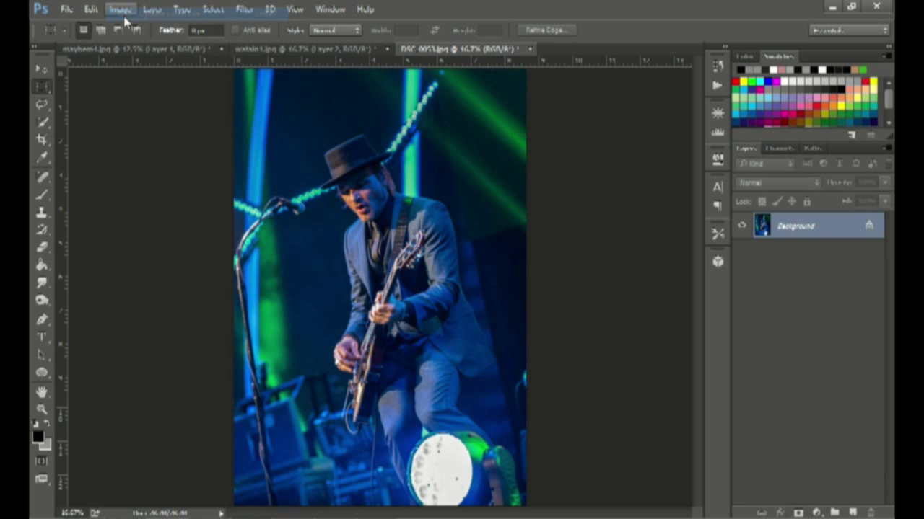
pyautogui.click(832, 6)
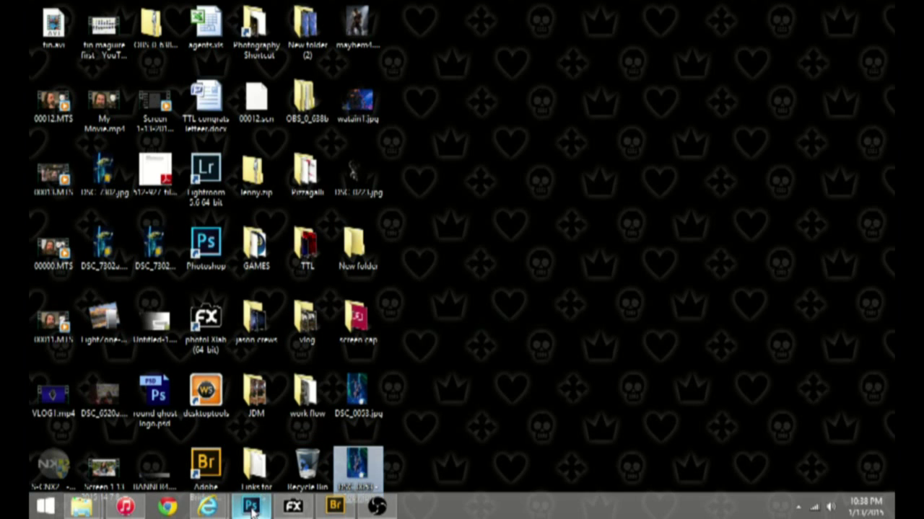
# Step: Open DSC_0053 - Copy.jpg from the Desktop as its own Photoshop document
pyautogui.click(251, 507)
pyautogui.click(65, 9)
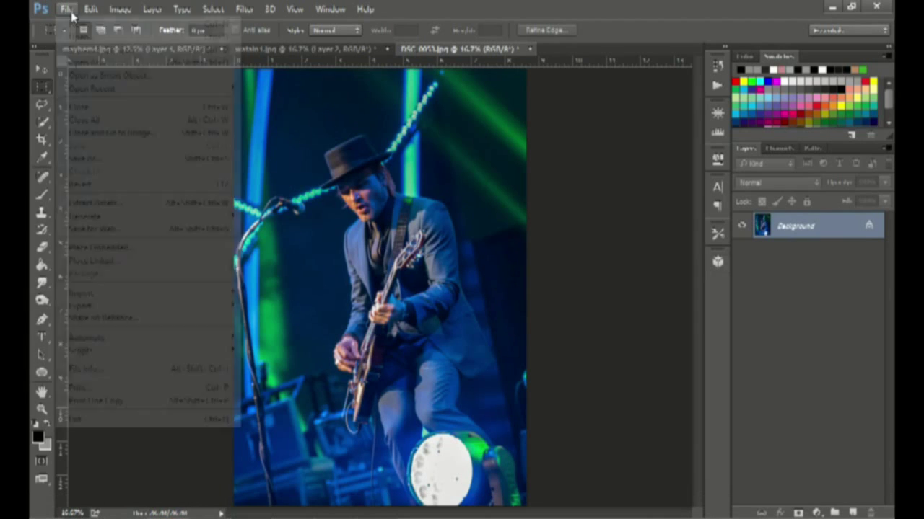
pyautogui.click(82, 37)
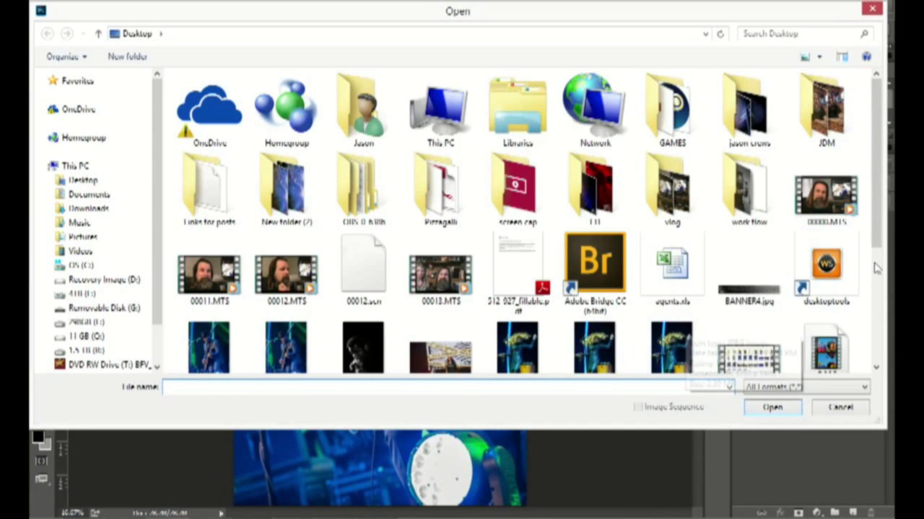
pyautogui.scroll(-3, 876, 216)
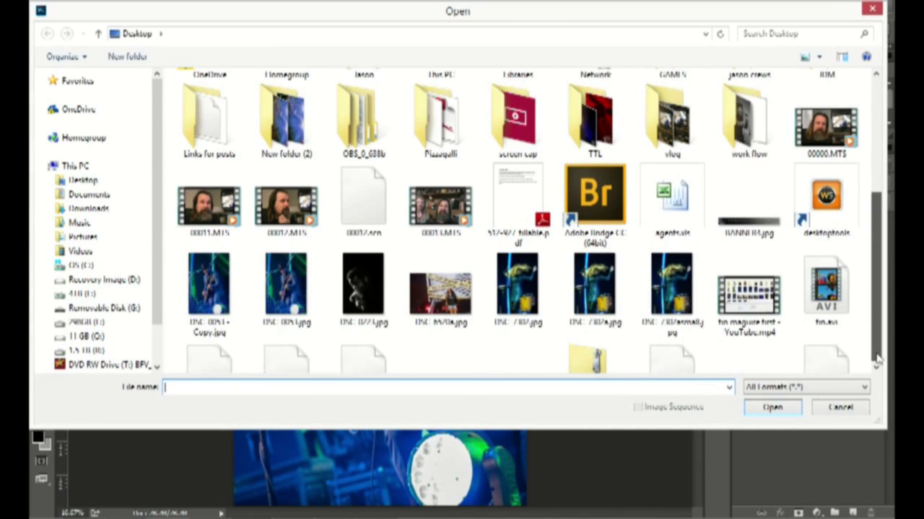
pyautogui.doubleClick(210, 134)
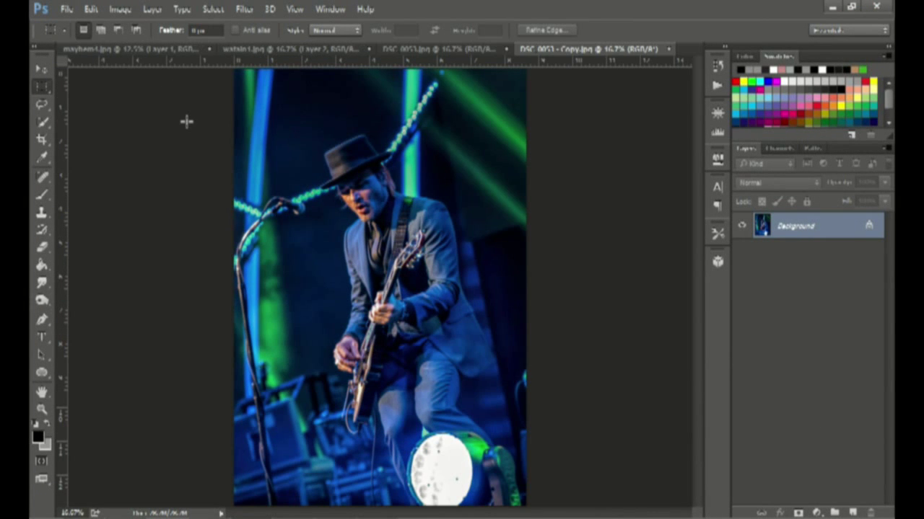
# Step: Paste the processed copy into DSC_0053.jpg as Layer 1 and close the copy document
pyautogui.hotkey('ctrl', 'a')
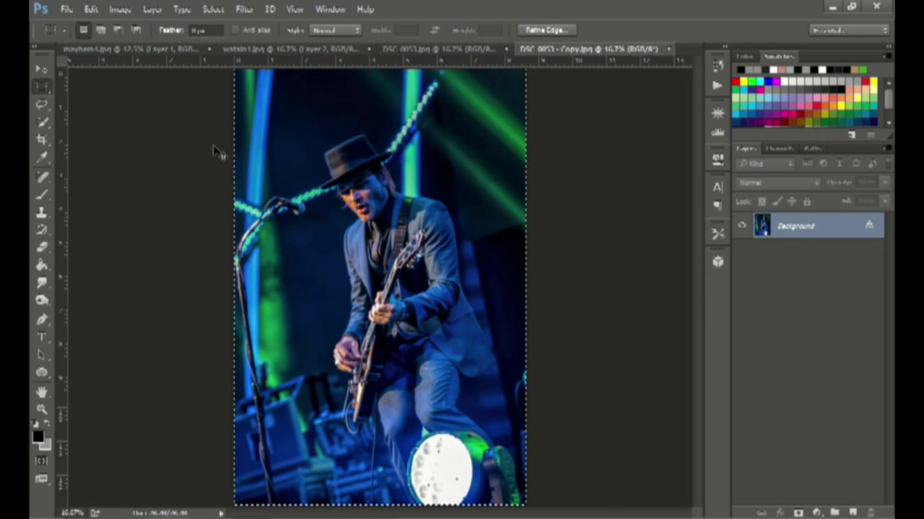
pyautogui.click(465, 49)
pyautogui.hotkey('ctrl', 'v')
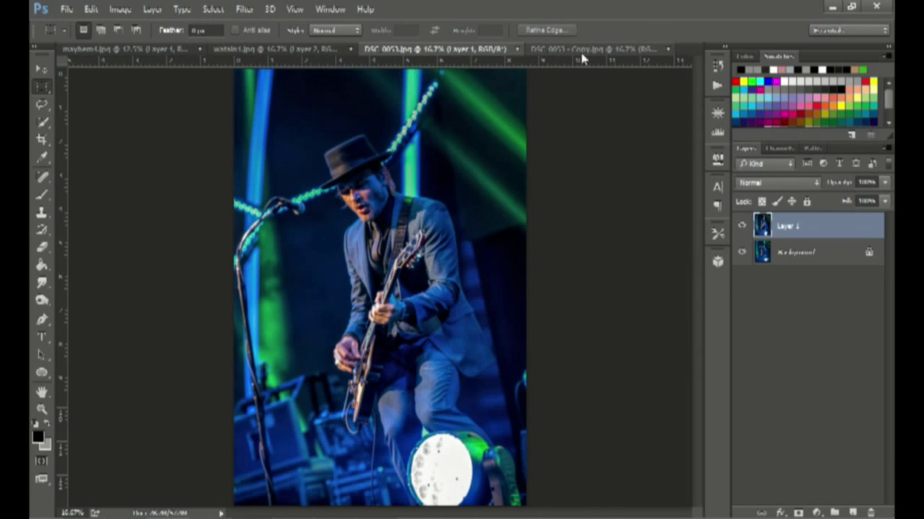
pyautogui.click(667, 51)
# Step: Apply Smart Sharpen to Layer 1 with Amount 200% and Reduce Noise 10%
pyautogui.click(244, 9)
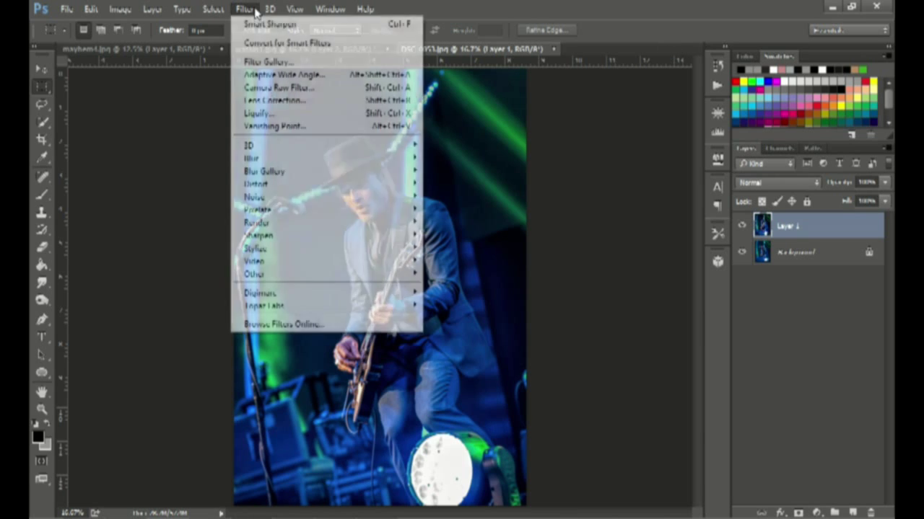
pyautogui.moveTo(295, 237)
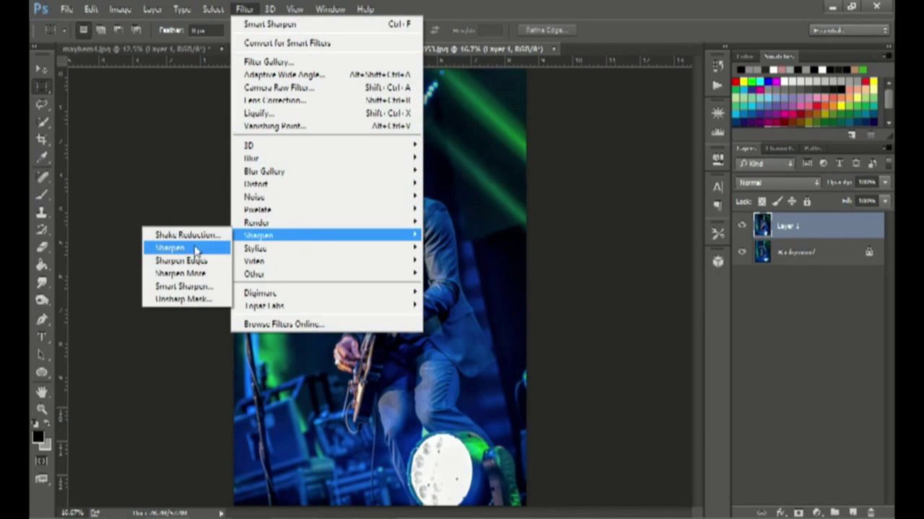
pyautogui.click(186, 288)
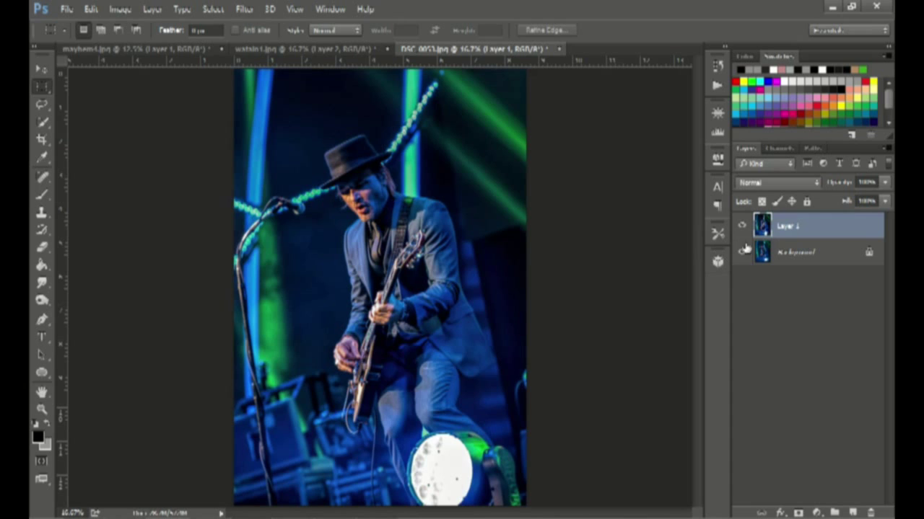
# Step: Compare DSC_0053 before and after by toggling Layer 1's visibility, leaving it shown
pyautogui.click(743, 227)
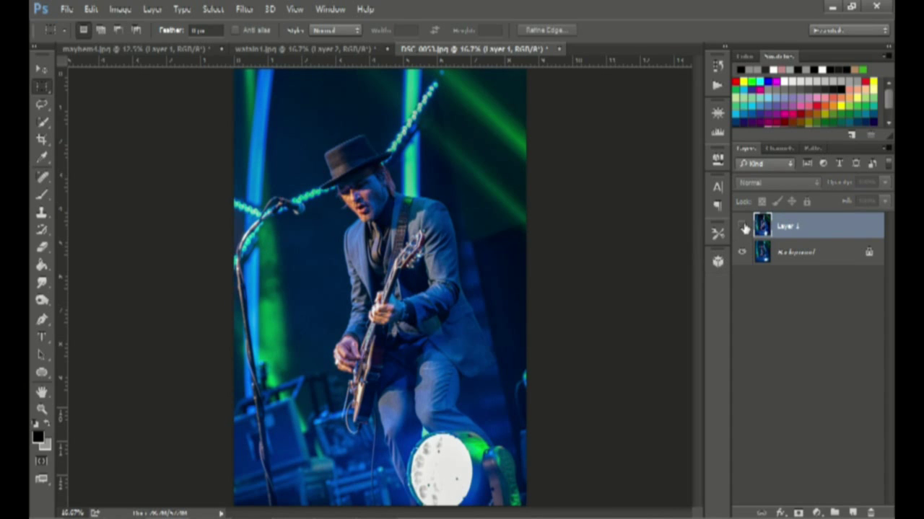
pyautogui.click(744, 227)
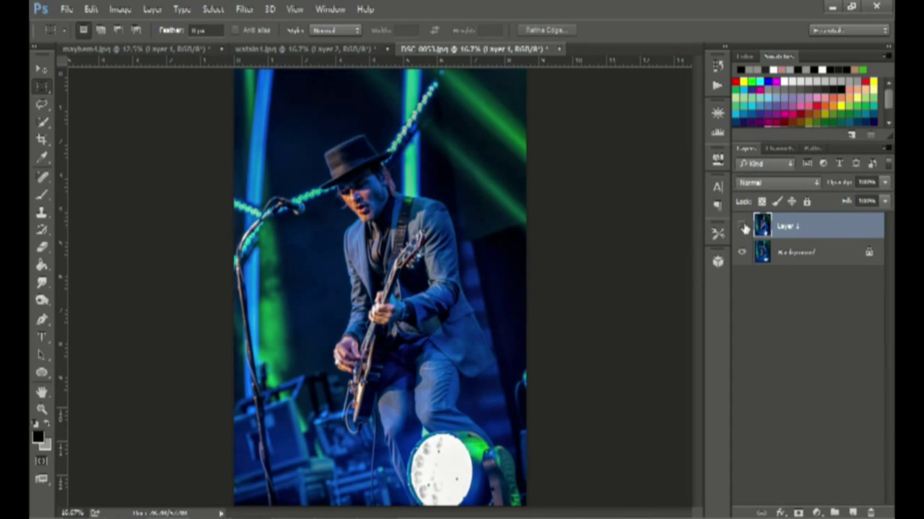
pyautogui.click(743, 227)
pyautogui.click(743, 227)
pyautogui.click(743, 228)
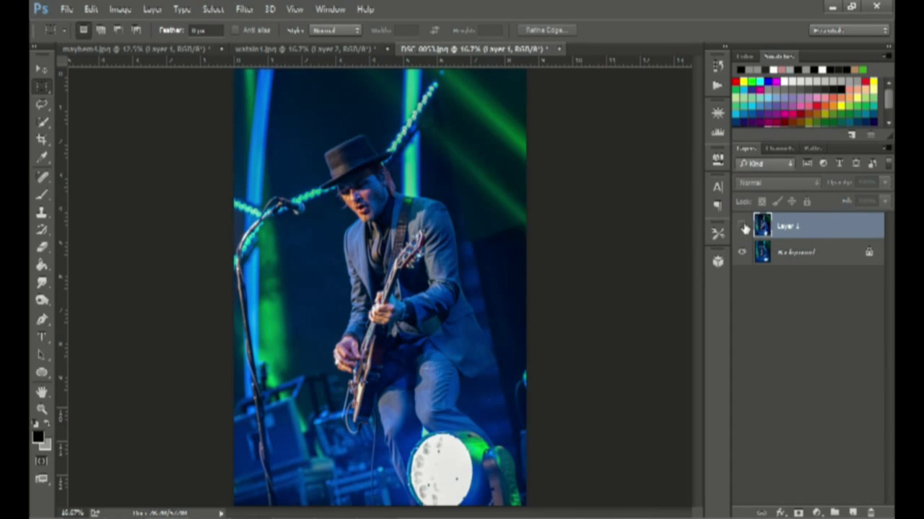
pyautogui.click(743, 227)
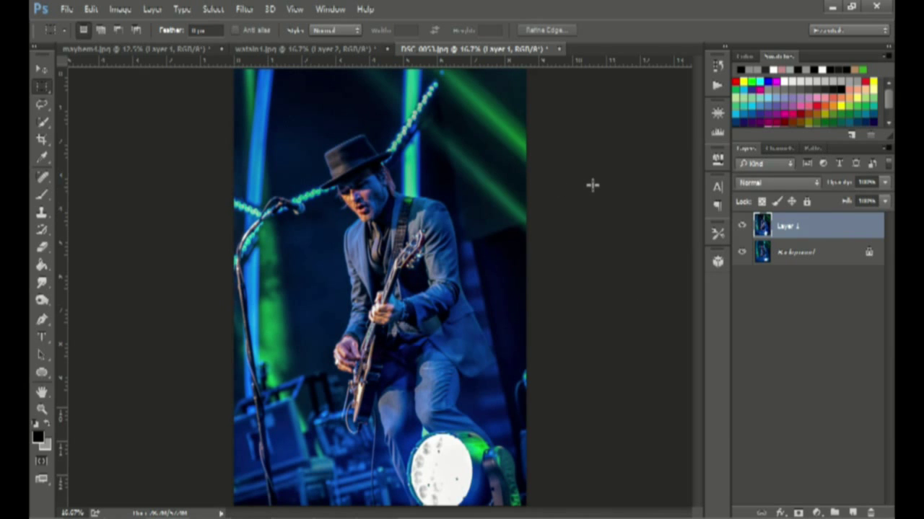
# Step: In watain1.jpg, toggle Layer 2 off and on to compare, leaving it visible
pyautogui.click(329, 49)
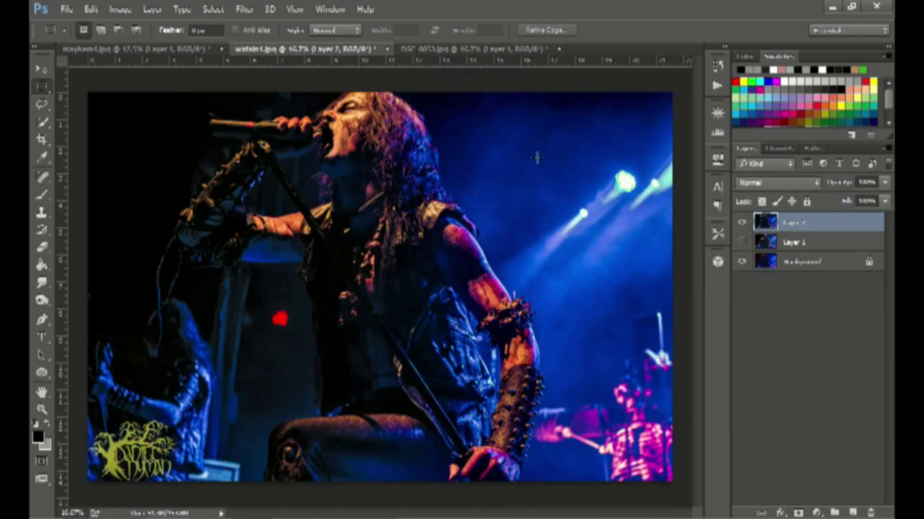
pyautogui.click(742, 223)
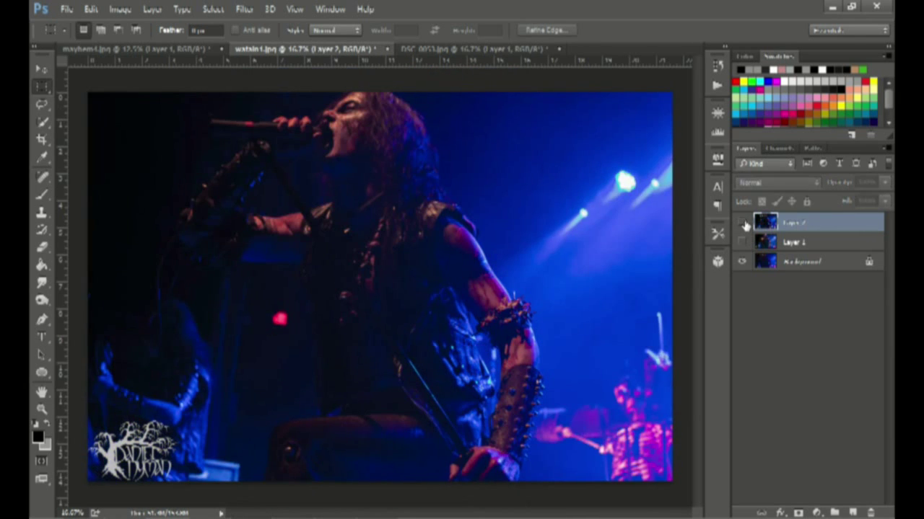
pyautogui.click(742, 223)
pyautogui.click(742, 223)
pyautogui.click(743, 223)
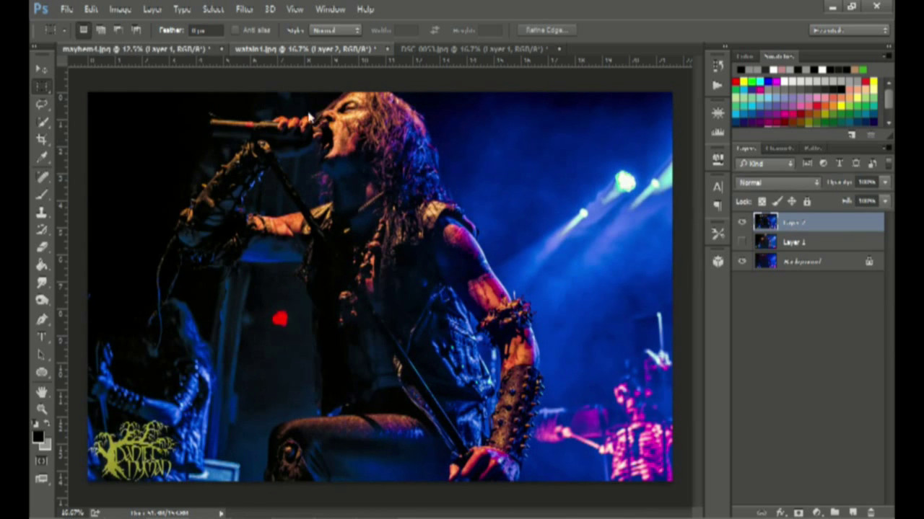
# Step: In mayhem1.jpg, toggle Layer 2 off and on to compare, leaving it visible
pyautogui.click(145, 48)
pyautogui.click(743, 225)
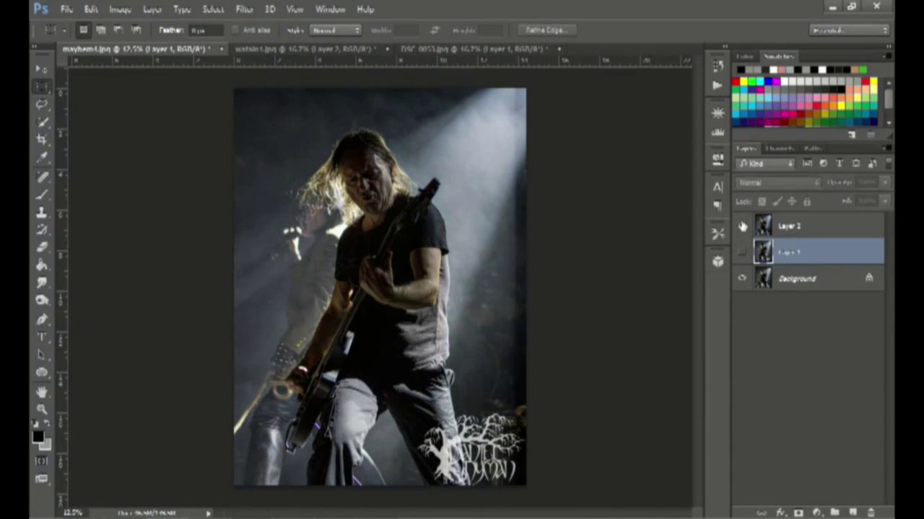
pyautogui.click(742, 226)
pyautogui.click(743, 226)
pyautogui.click(742, 226)
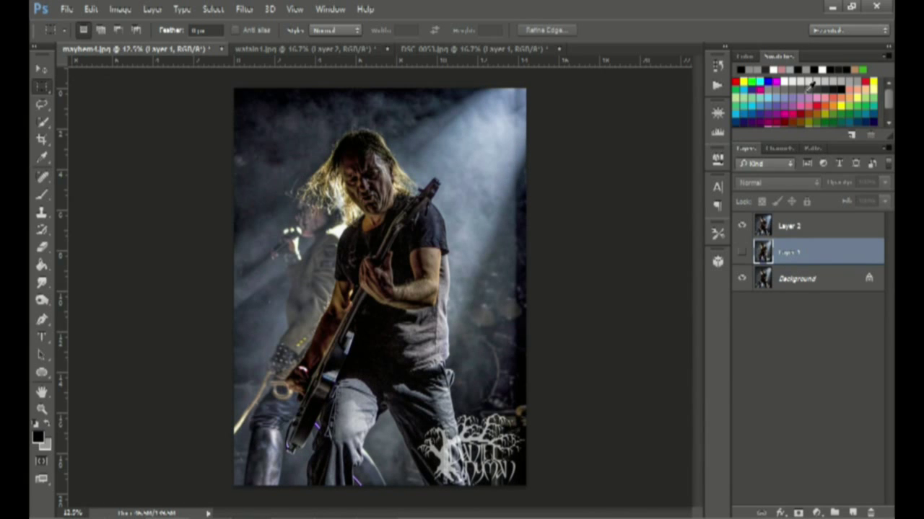